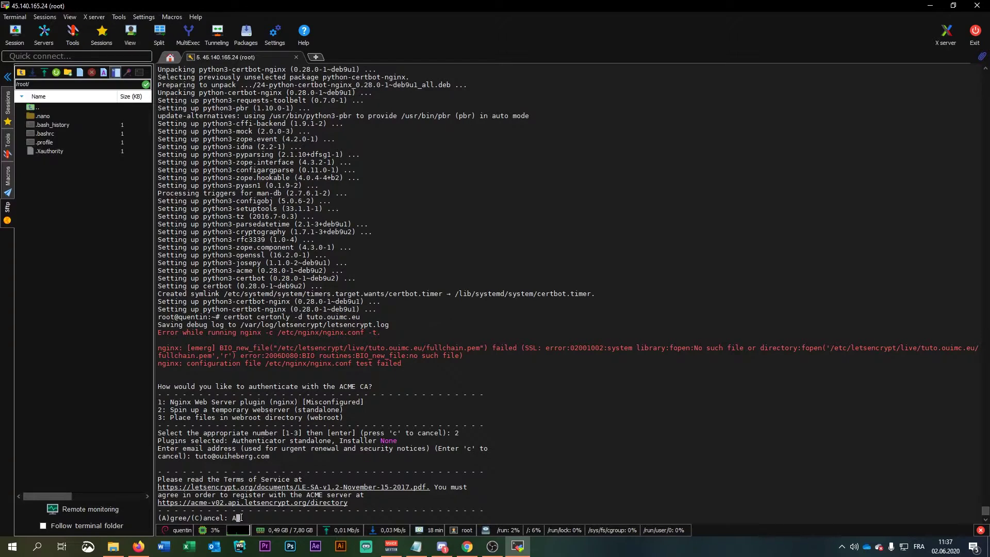
Complete the certbot request by agreeing to the terms (A) and declining email sharing (N), and restart the nginx service with systemctl.
key("Return")
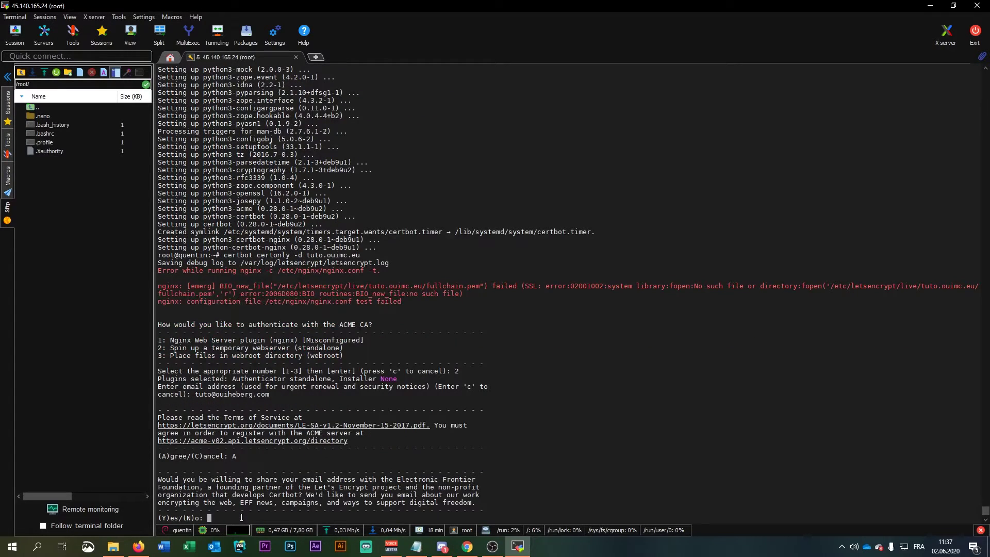
key("Return")
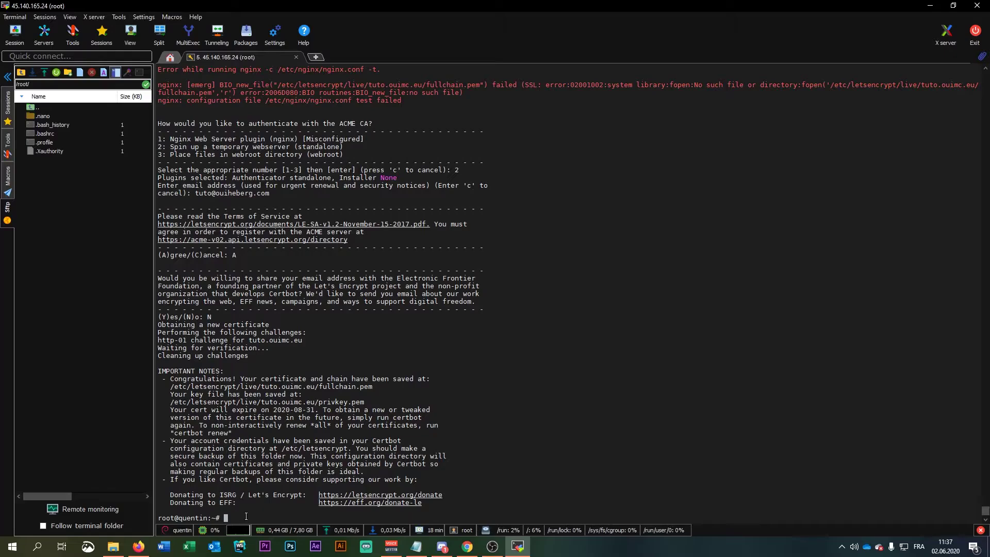
type("syste")
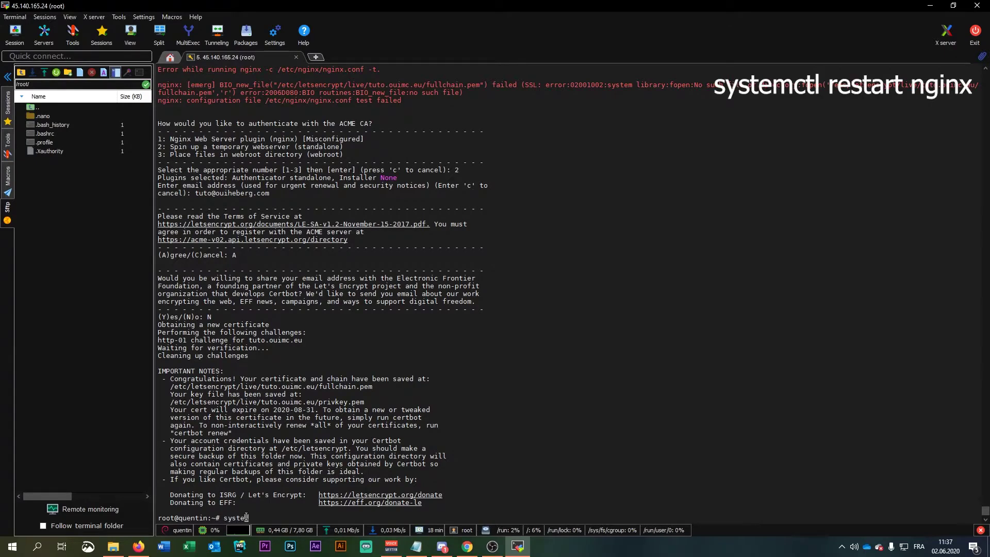
type("mctl restart nginx")
key("Return")
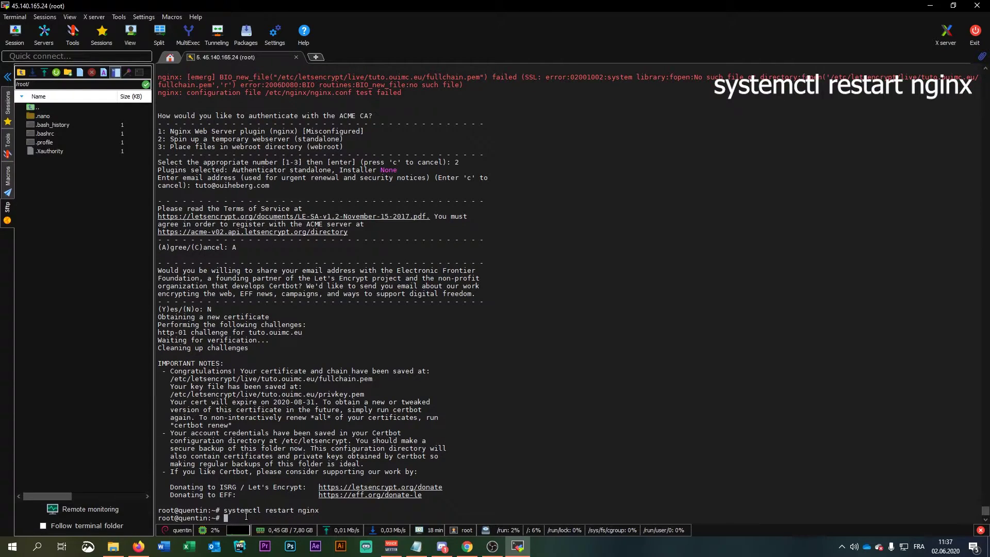
Switch to Chrome and load tuto.ouimc.eu again.
left_click(467, 547)
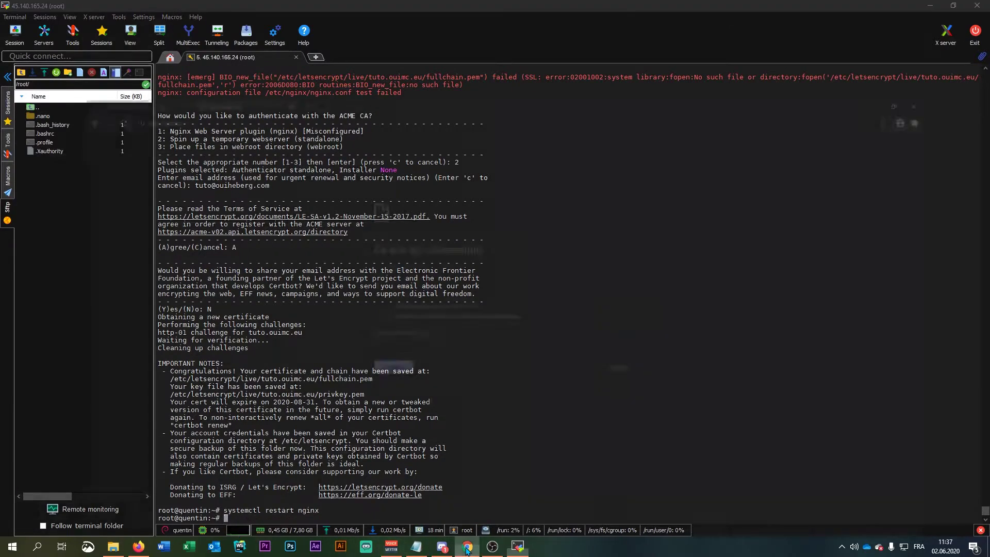
left_click(122, 27)
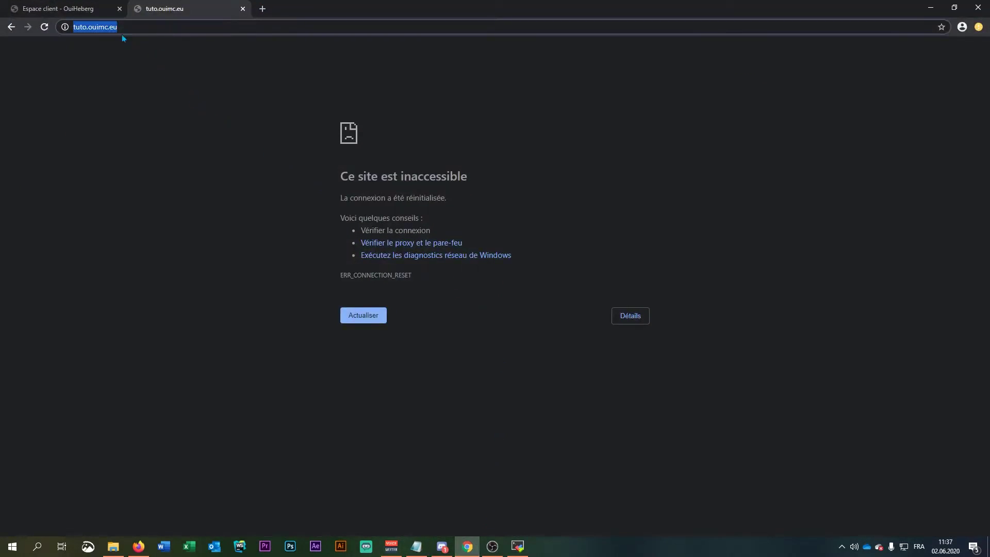
key("Return")
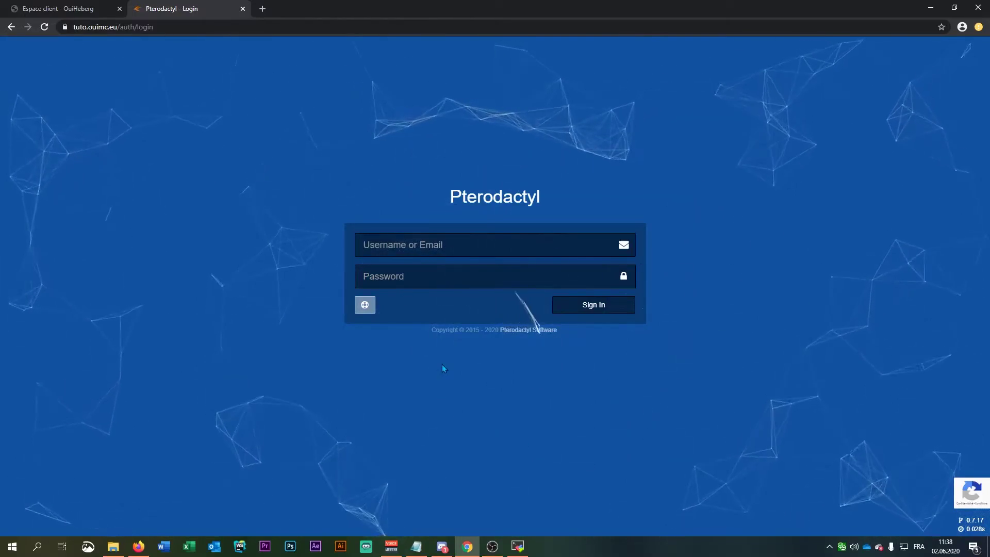
Sign in to the Pterodactyl panel as tuto with the account password, and dismiss the browser's password-saving and translation prompts.
left_click(462, 248)
type("tuto")
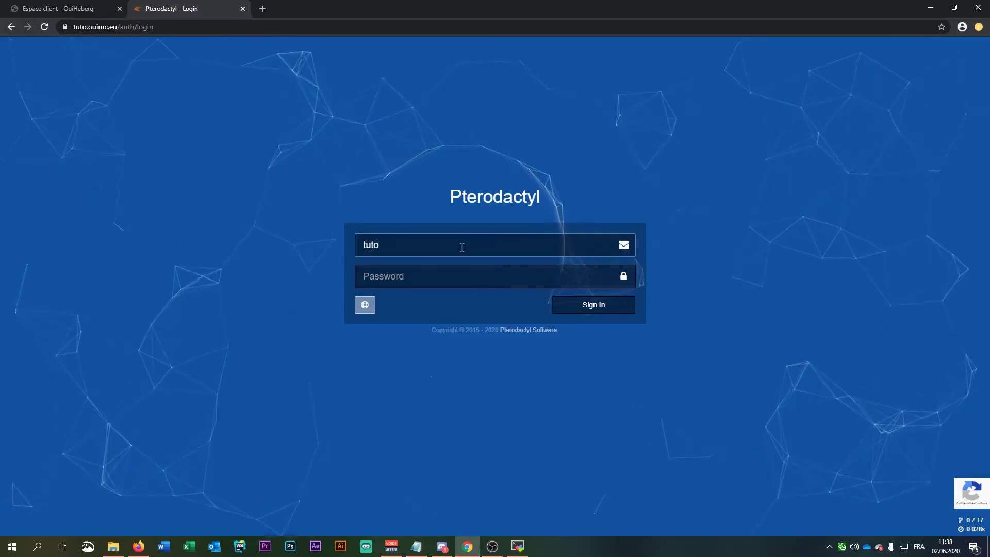
key("Tab")
type("*******")
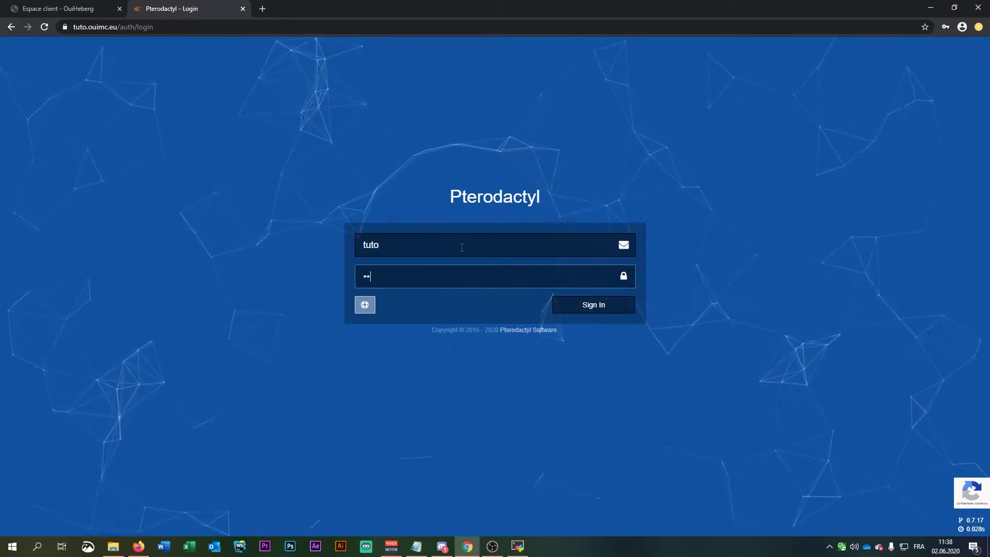
type("******")
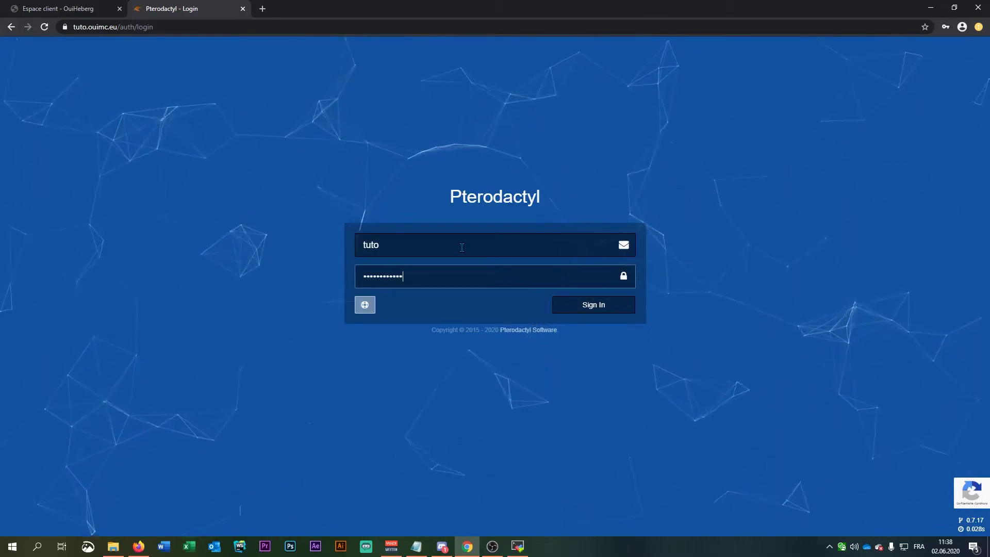
key("Return")
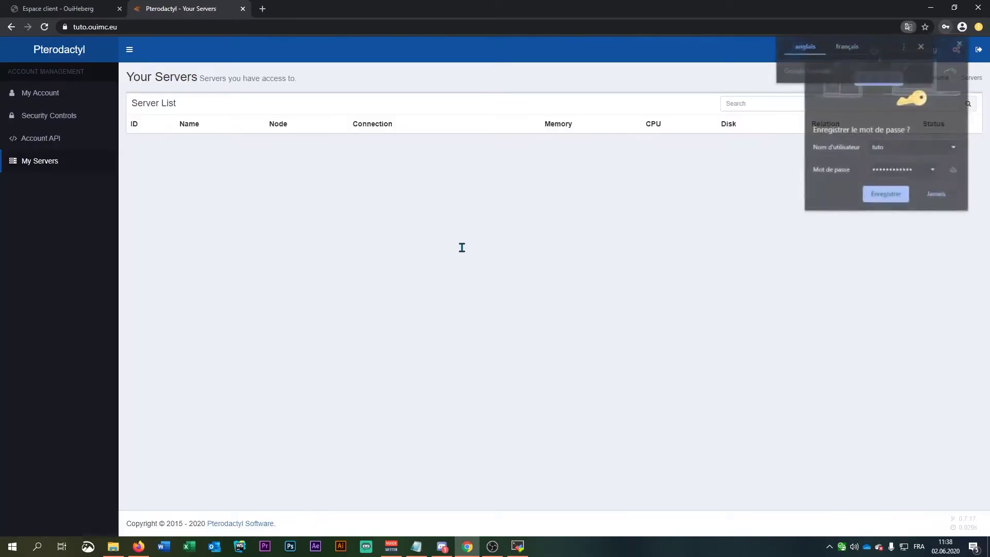
left_click(922, 198)
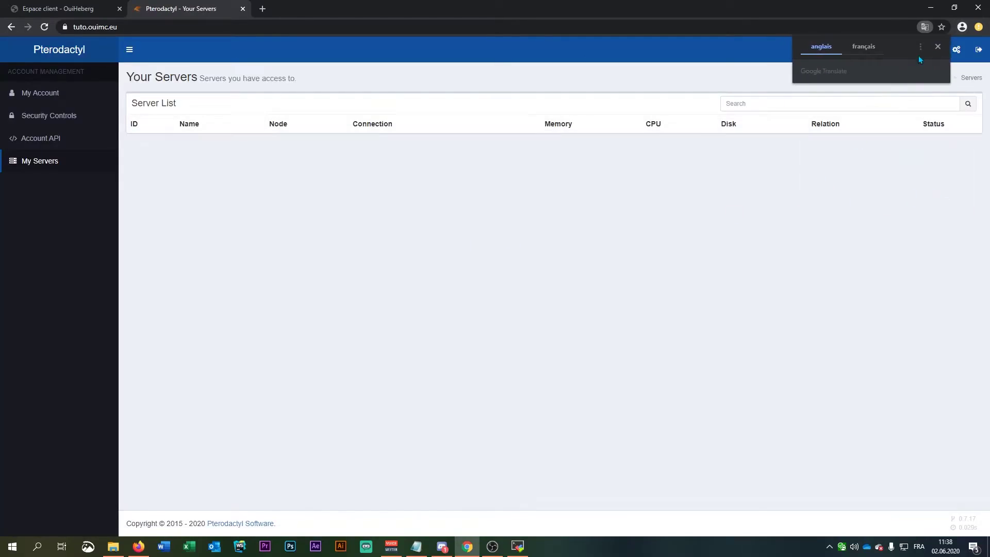
left_click(938, 47)
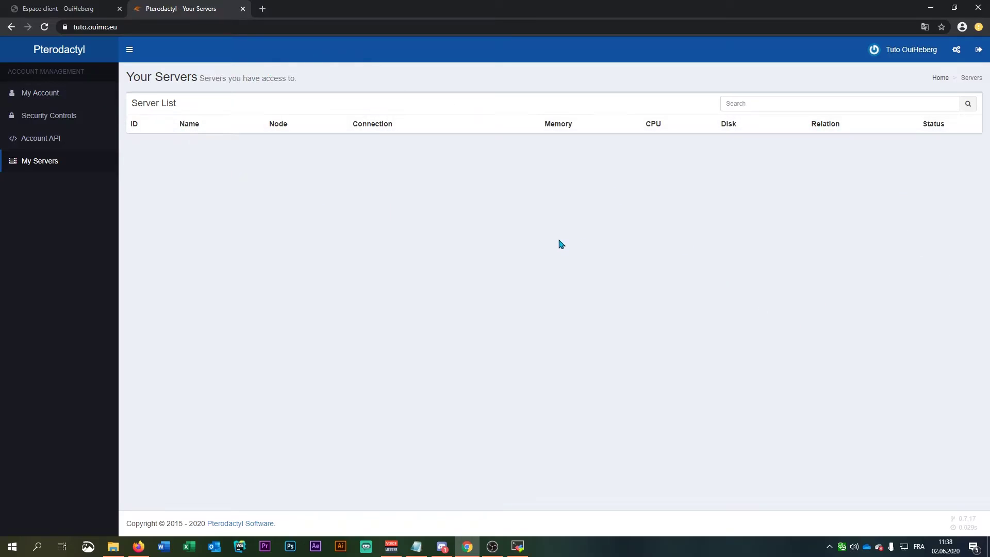
Create a location in the panel's administration area with short code Location01 and description "Location 1".
left_click(956, 52)
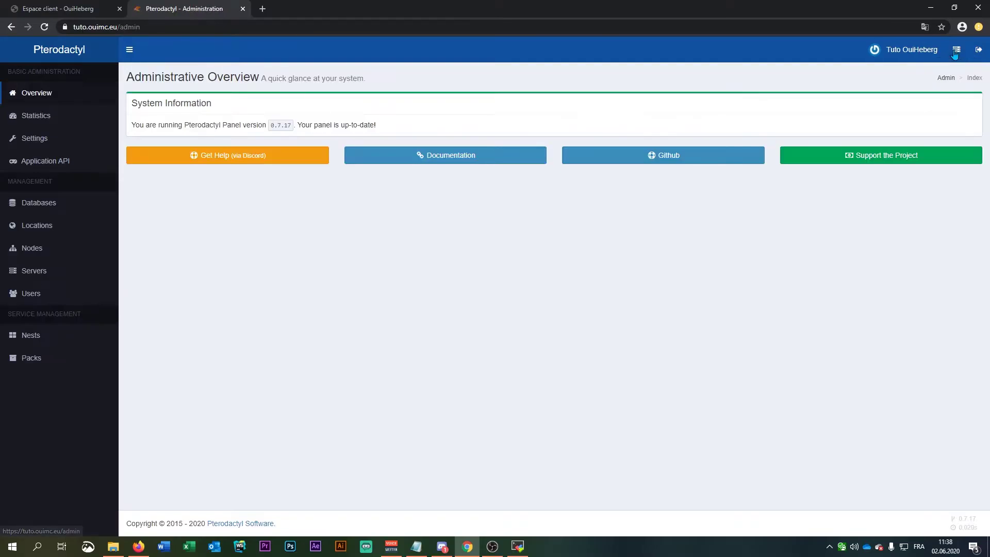
left_click(66, 229)
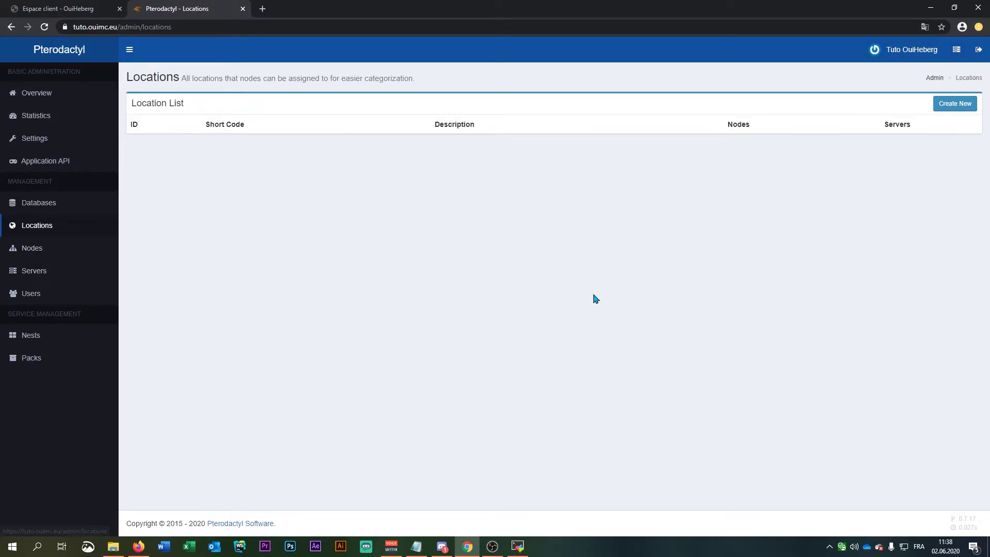
left_click(945, 108)
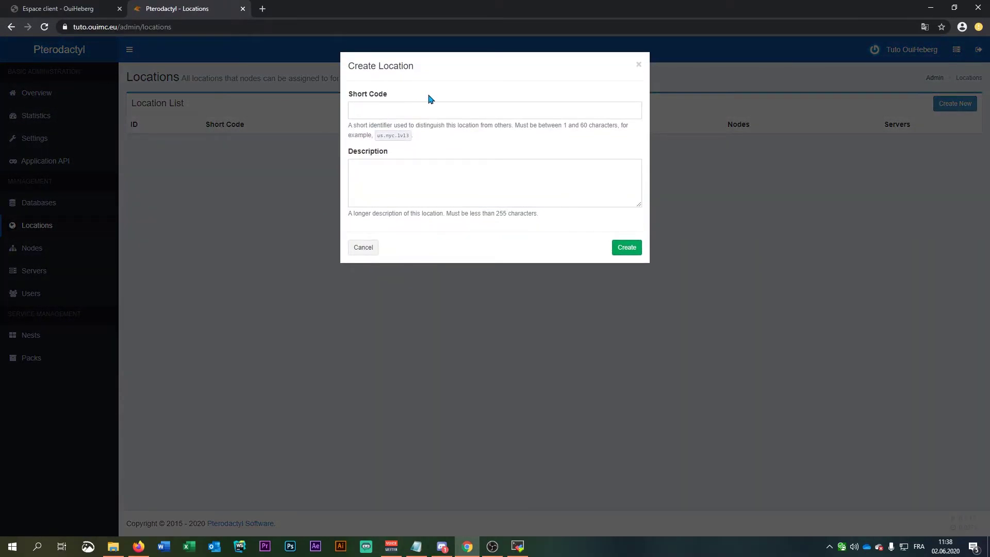
left_click(418, 113)
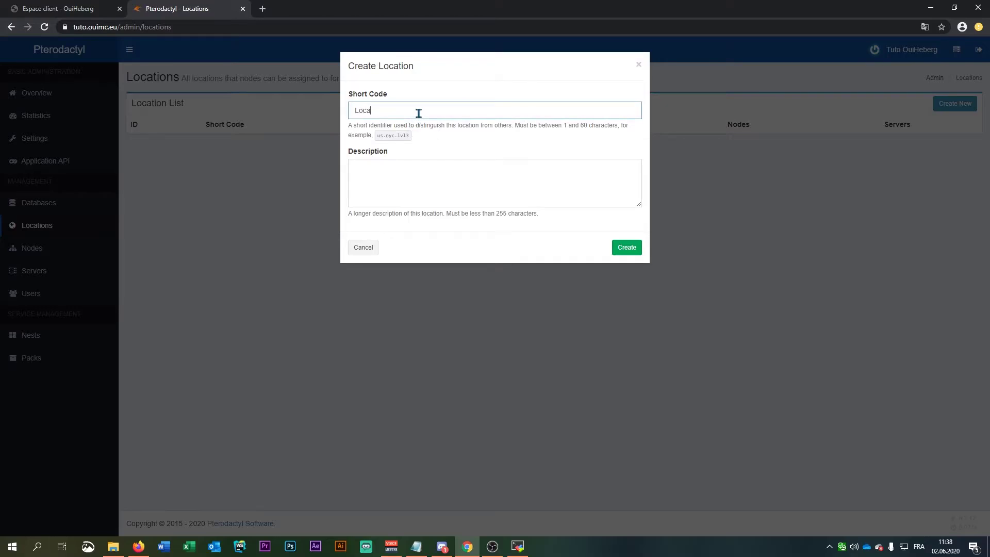
type("Location01")
key("Tab")
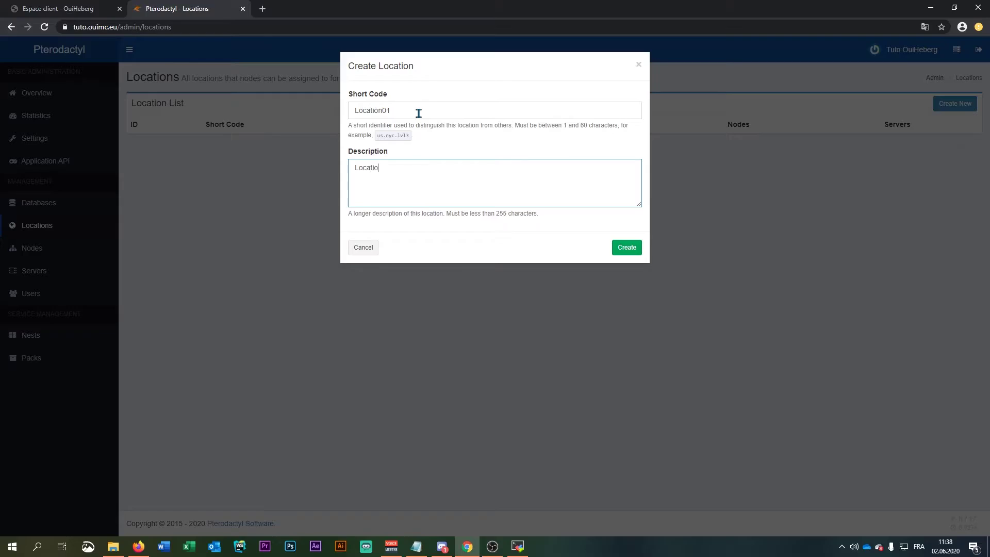
left_click(627, 248)
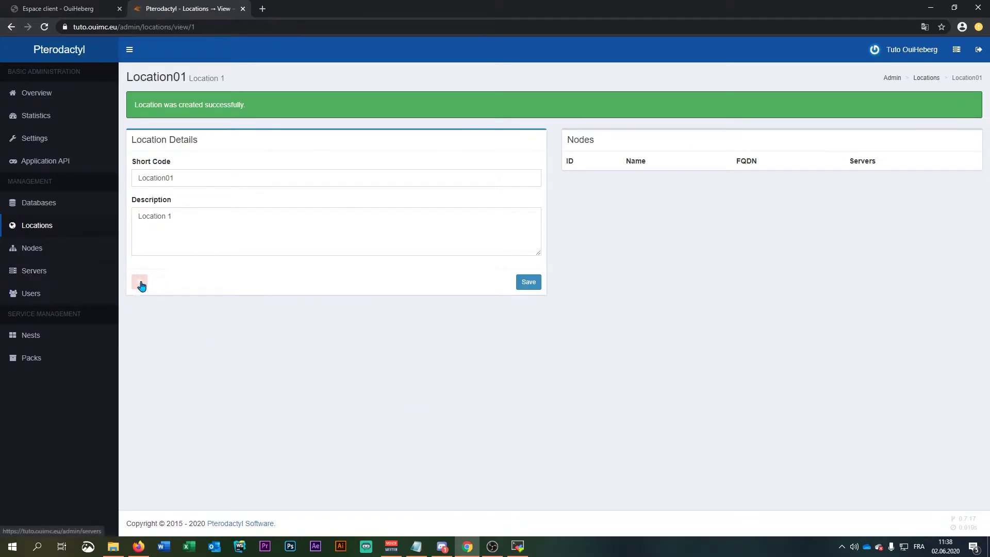
Start a new node named Node01 with description "Node 01" and FQDN tuto.ouimc.eu.
left_click(54, 252)
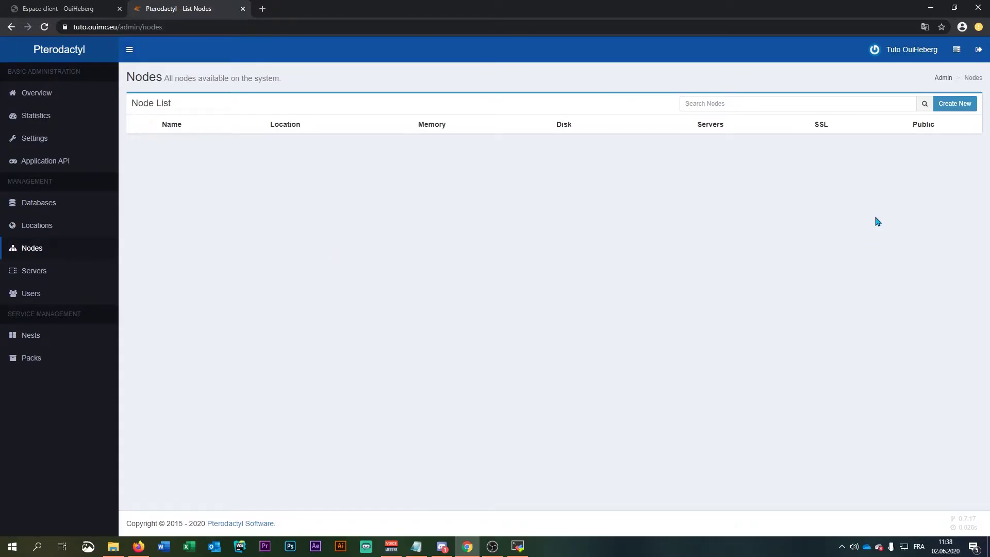
left_click(954, 104)
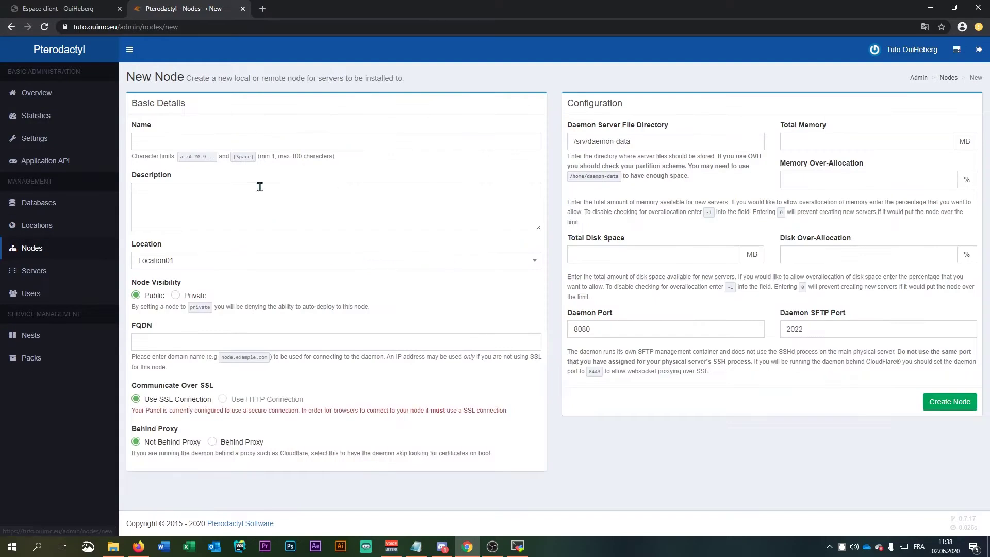
left_click(241, 140)
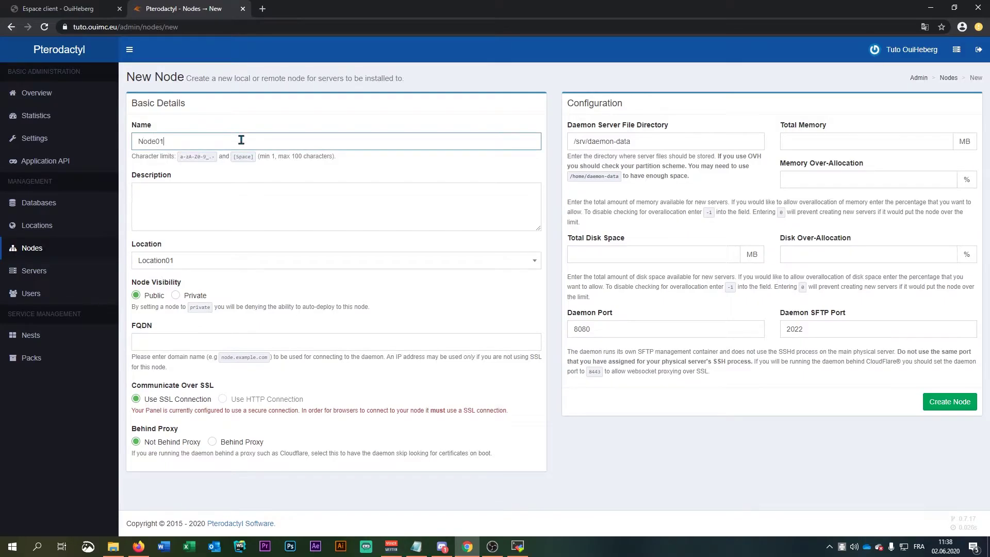
key("Tab")
key("Tab")
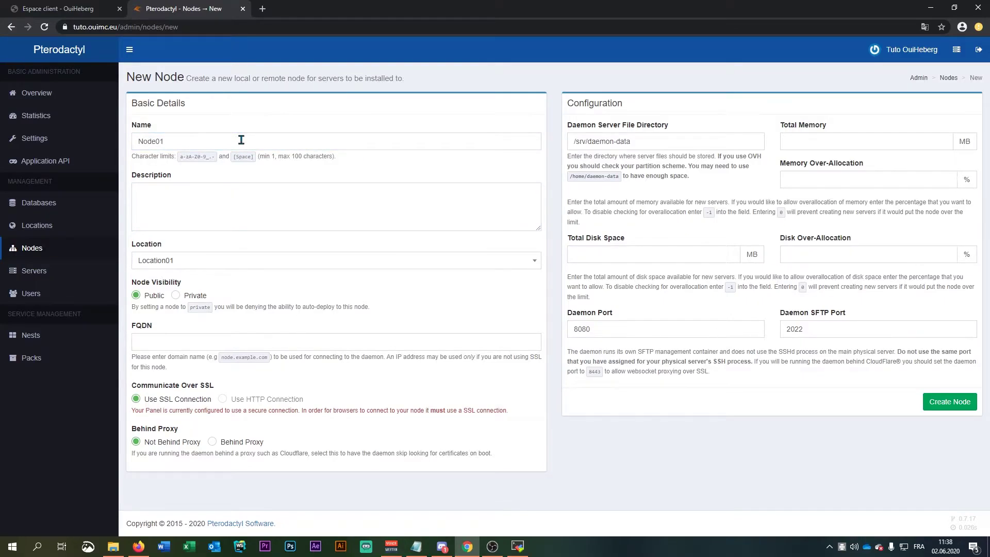
left_click(244, 185)
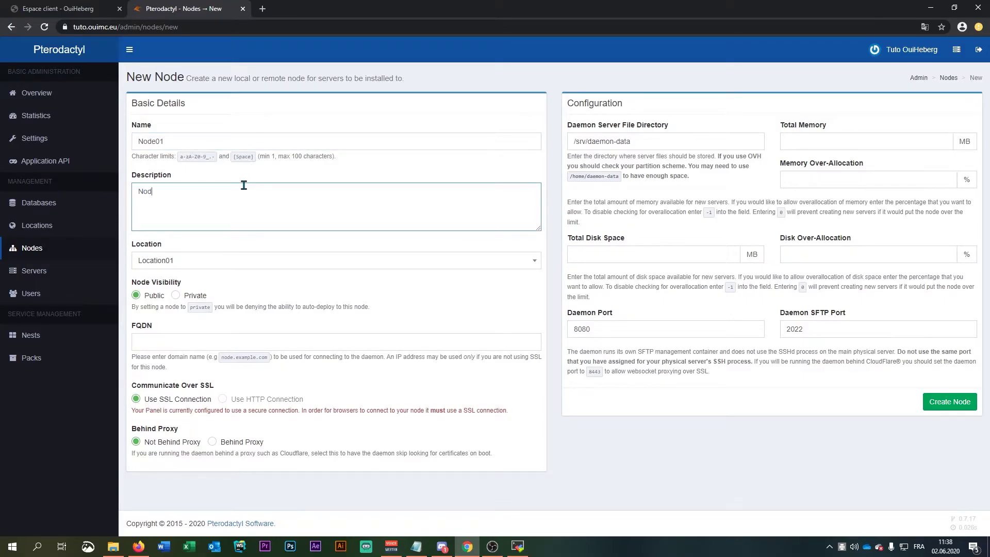
type("Node 01")
left_click(176, 340)
type("tuto.ouimc.eu")
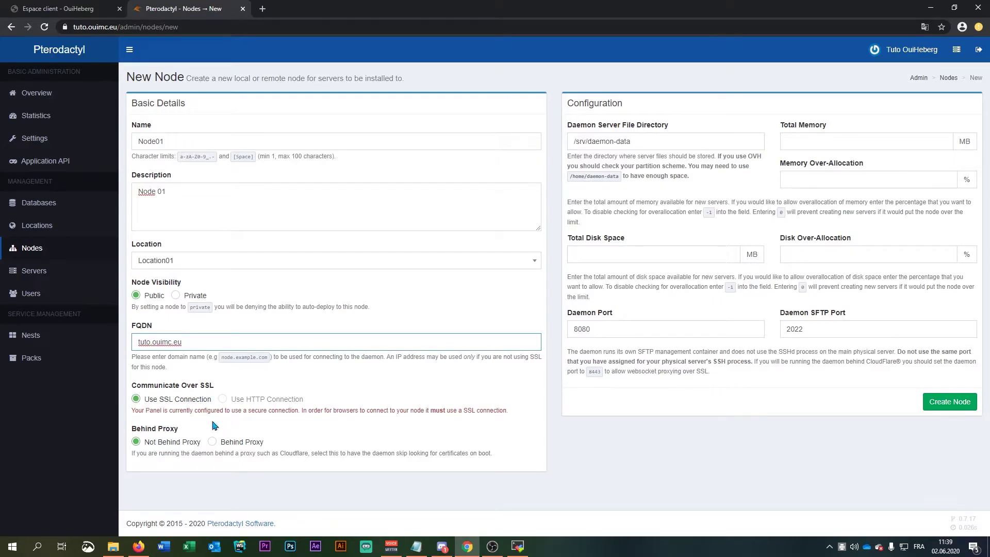
Set the node's total memory to 999999999 MB and its memory over-allocation to -1.
left_click(814, 136)
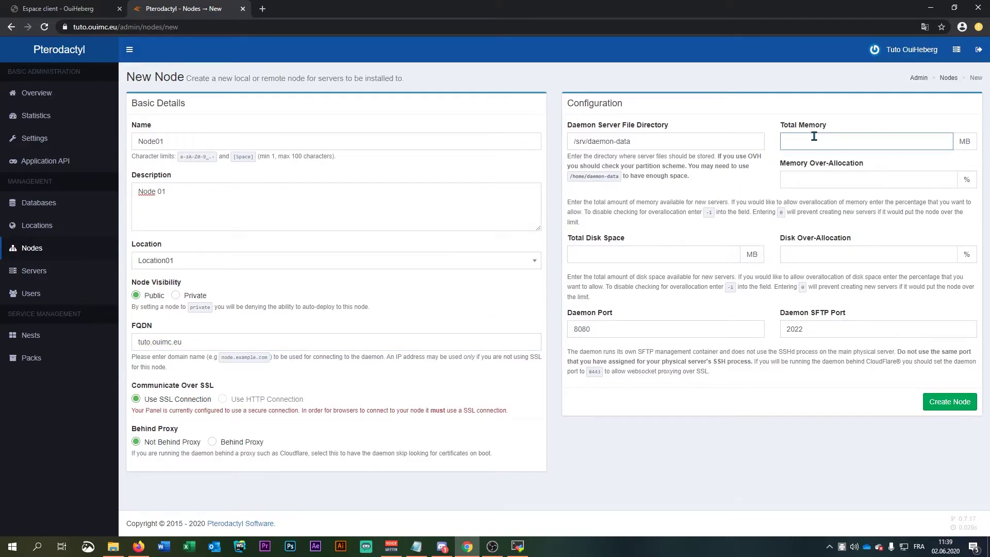
double_click(815, 133)
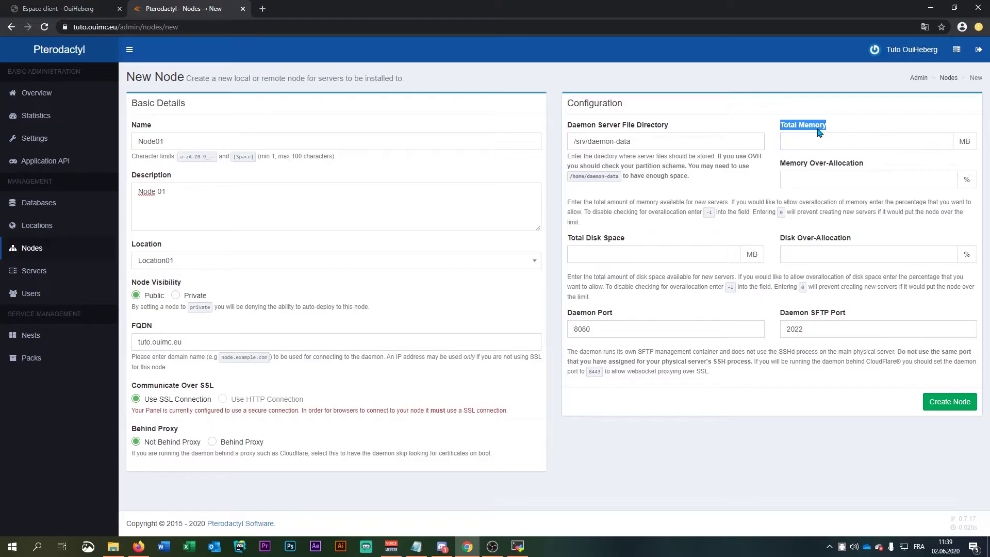
left_click(813, 138)
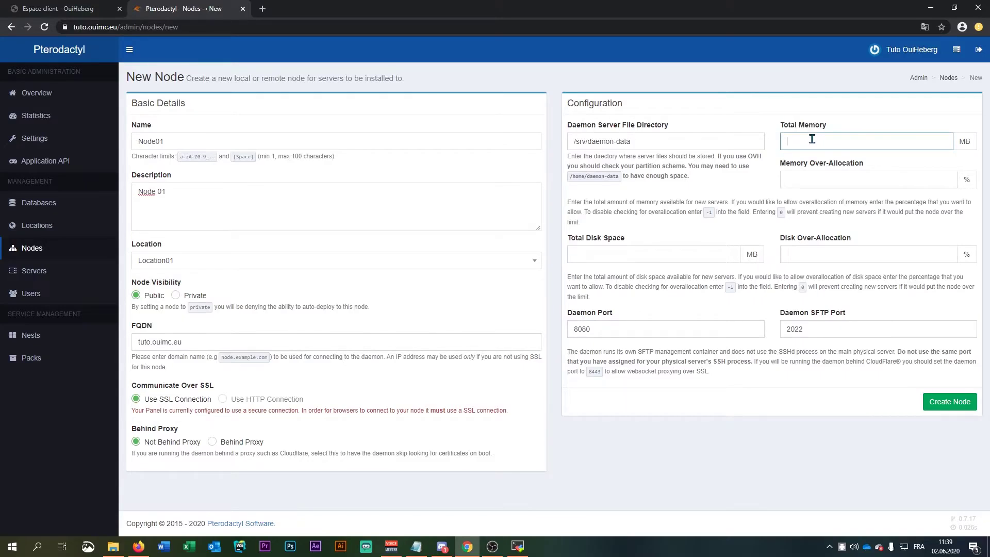
type("999999999")
left_click(676, 256)
left_click(784, 180)
type("-1")
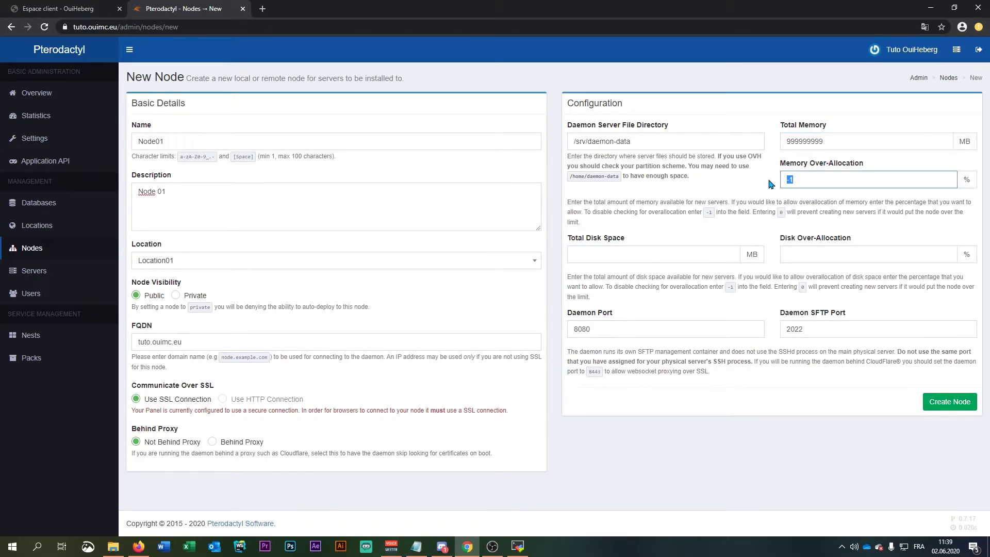
left_click(661, 259)
type("99999999")
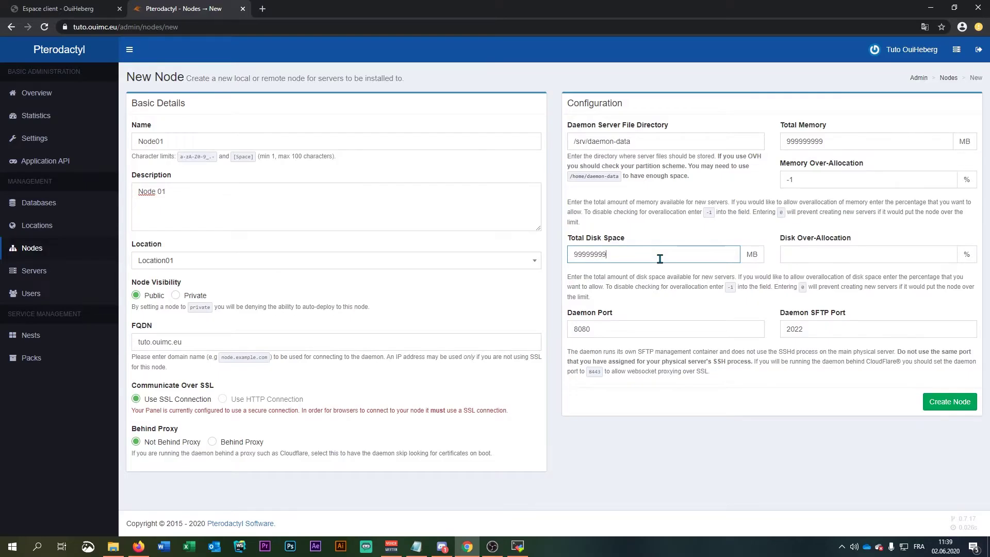
type("99")
left_click(831, 259)
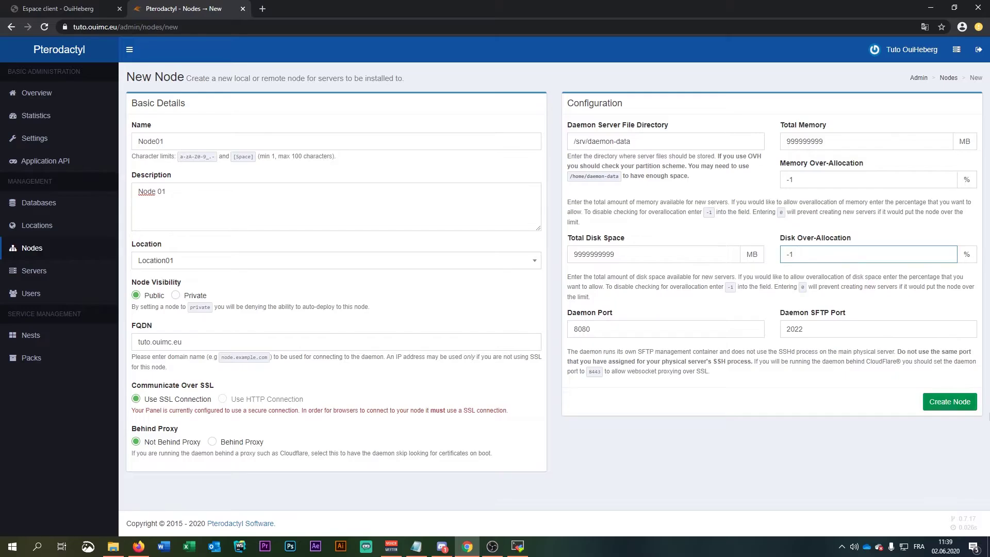
left_click(925, 431)
left_click(942, 407)
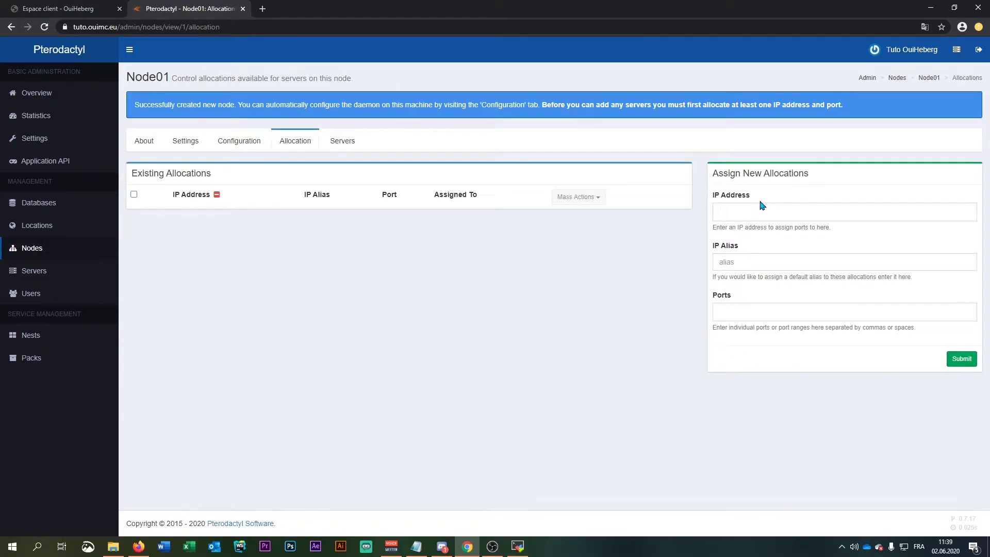
Copy the VPS's primary IP address from the OuiHeberg client area for the node's new allocation.
left_click(759, 207)
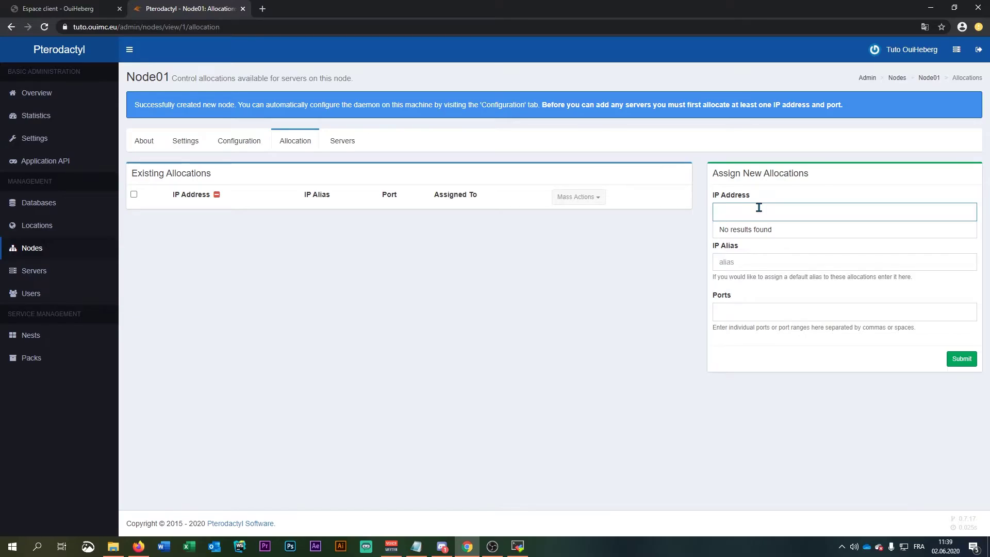
left_click(97, 11)
scroll(619, 356, "down", 5)
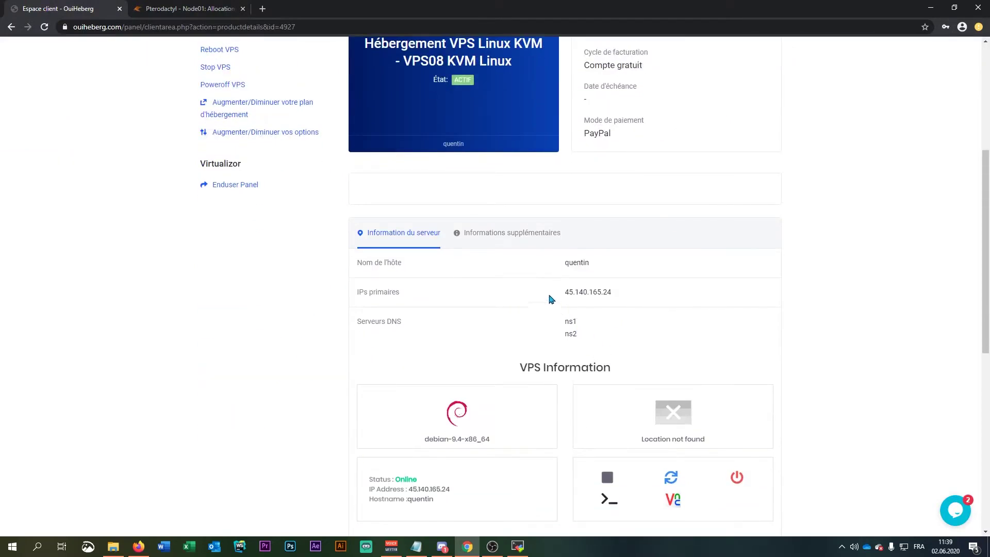
left_click_drag(564, 292, 638, 294)
left_click(513, 291)
left_click_drag(514, 292, 700, 296)
key("ctrl+c")
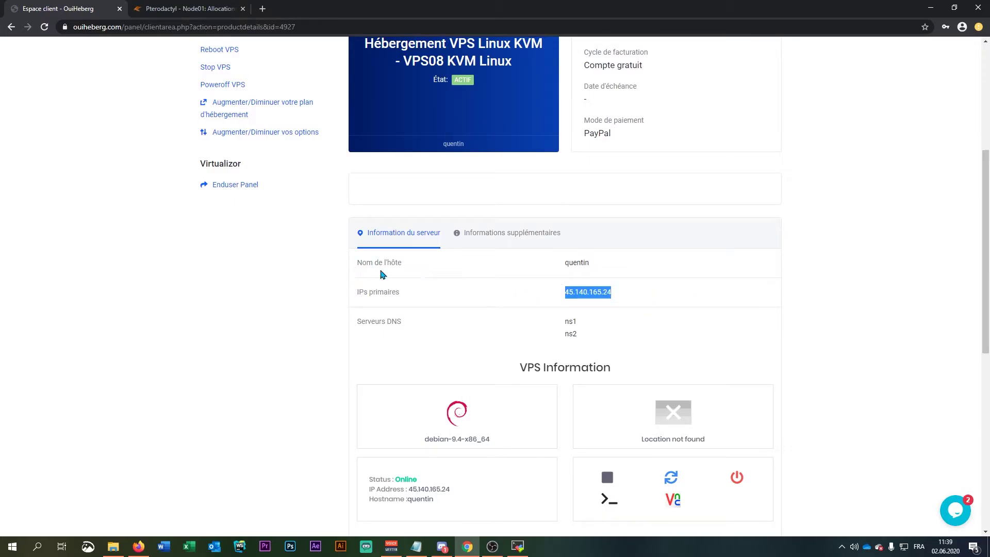
Enter 45.140.165.24 as the new allocation's IP address on Node01 and tuto.ouimc.eu as its IP alias in the Pterodactyl panel.
scroll(510, 330, "up", 5)
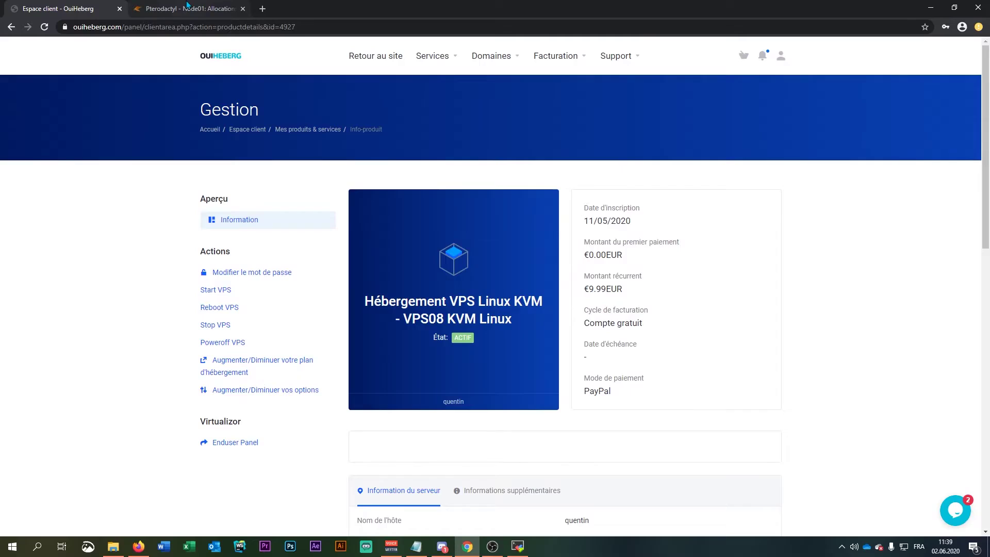
left_click(187, 5)
key("ctrl+v")
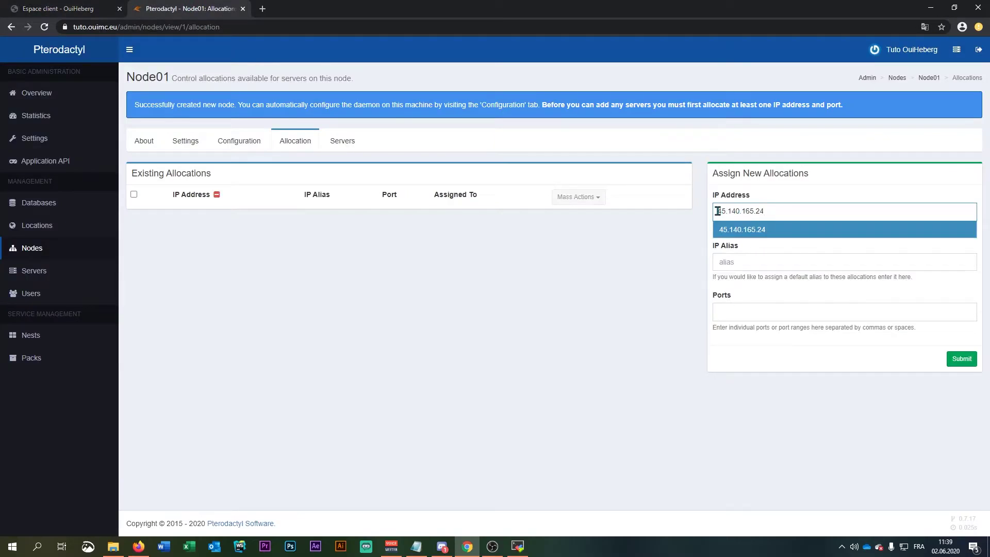
key("Return")
left_click(751, 262)
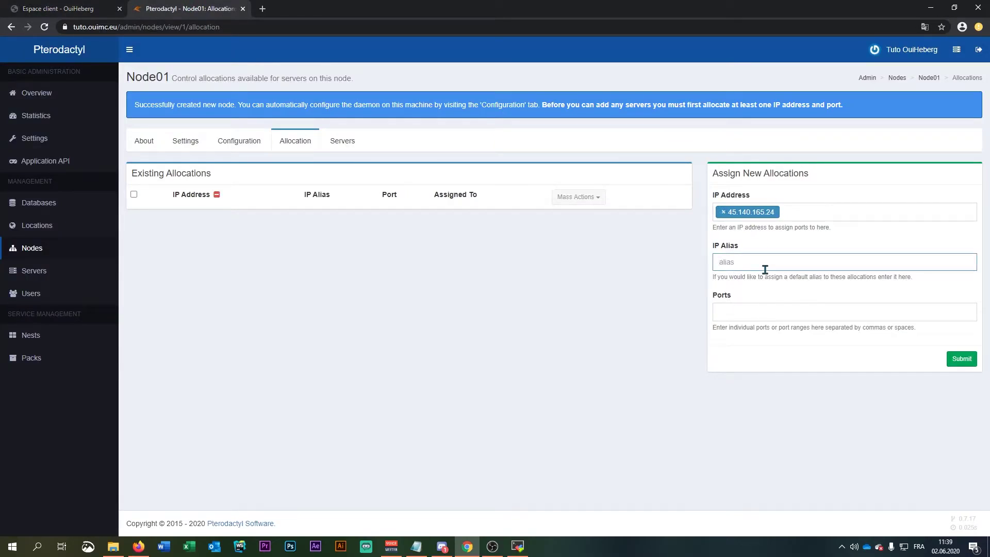
type("tuto.ouimc.eu")
left_click(748, 314)
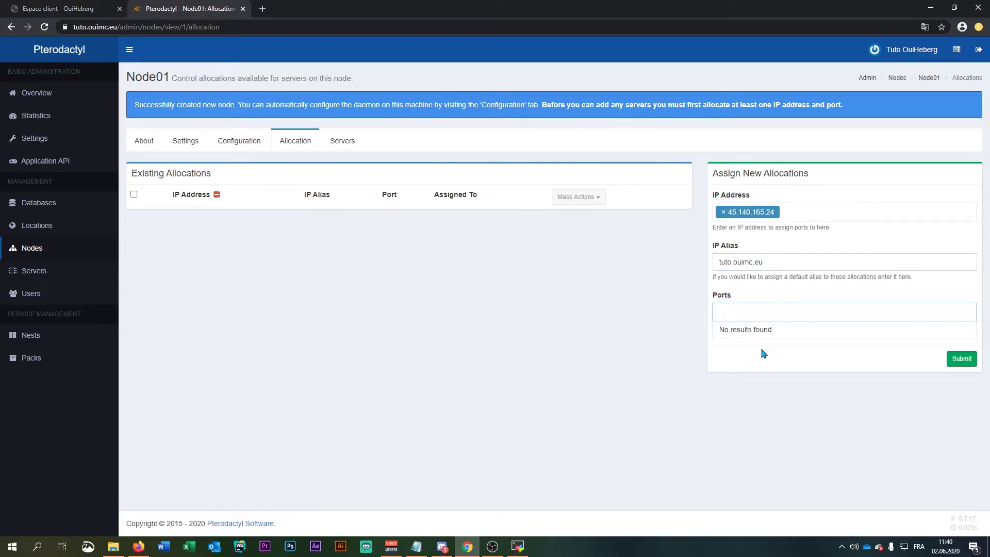
type("25")
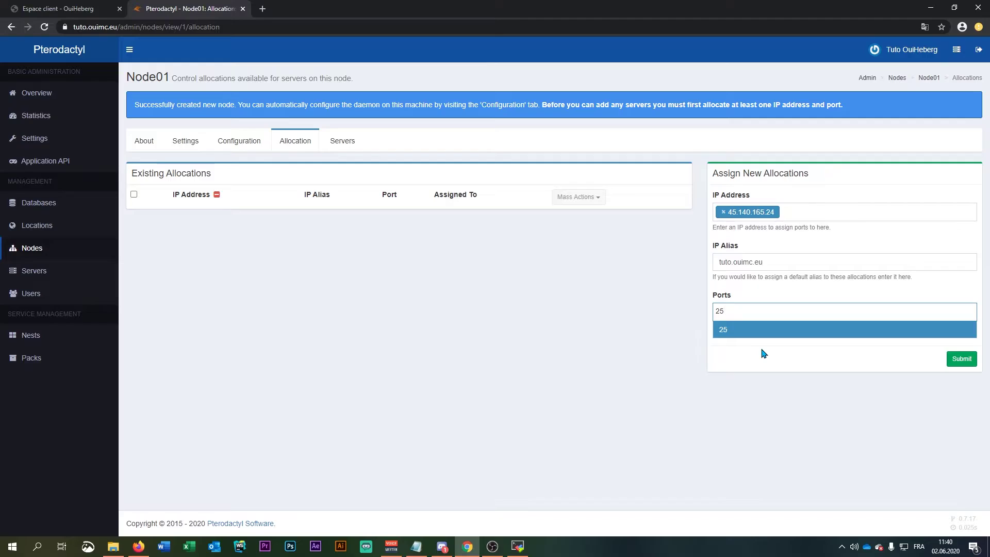
type("565-25600")
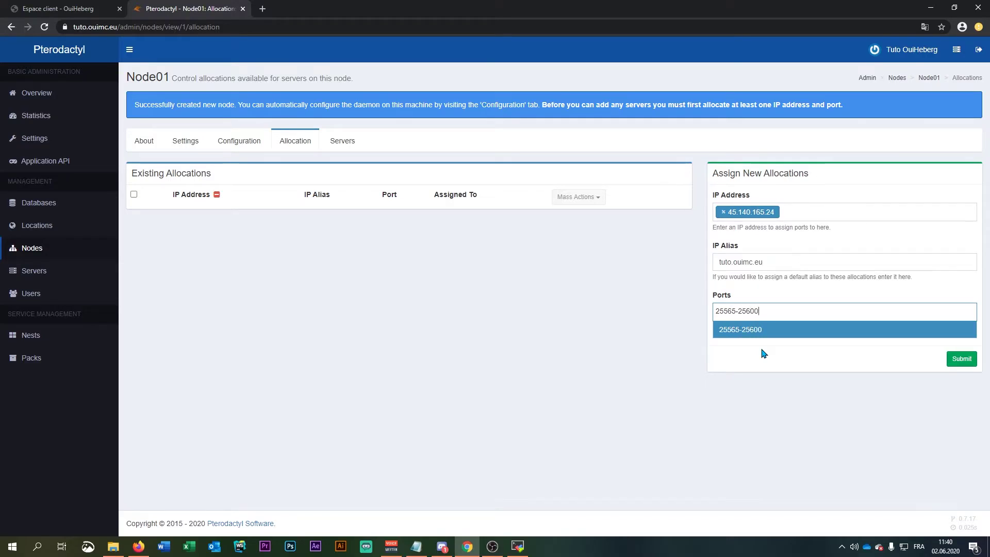
key("Return")
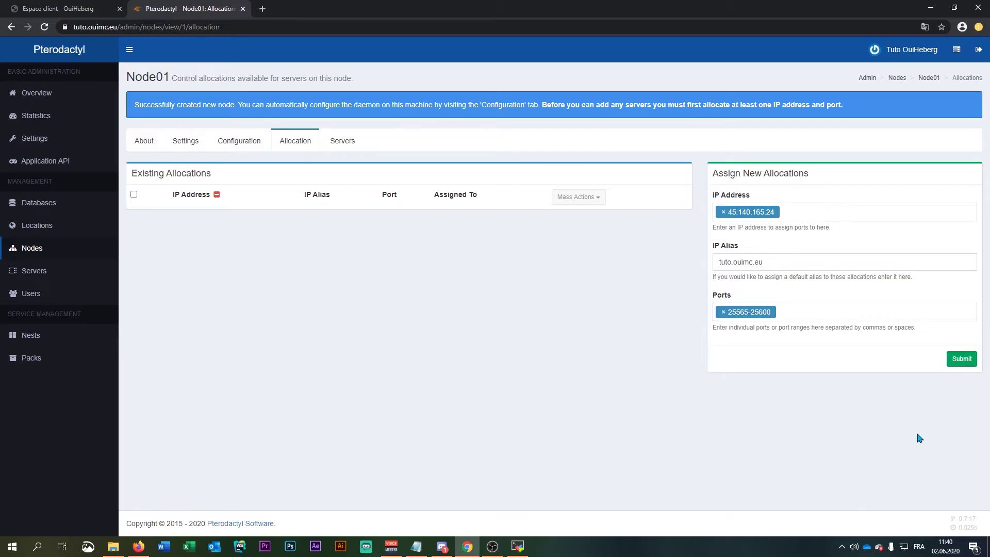
left_click(962, 359)
scroll(465, 361, "down", 10)
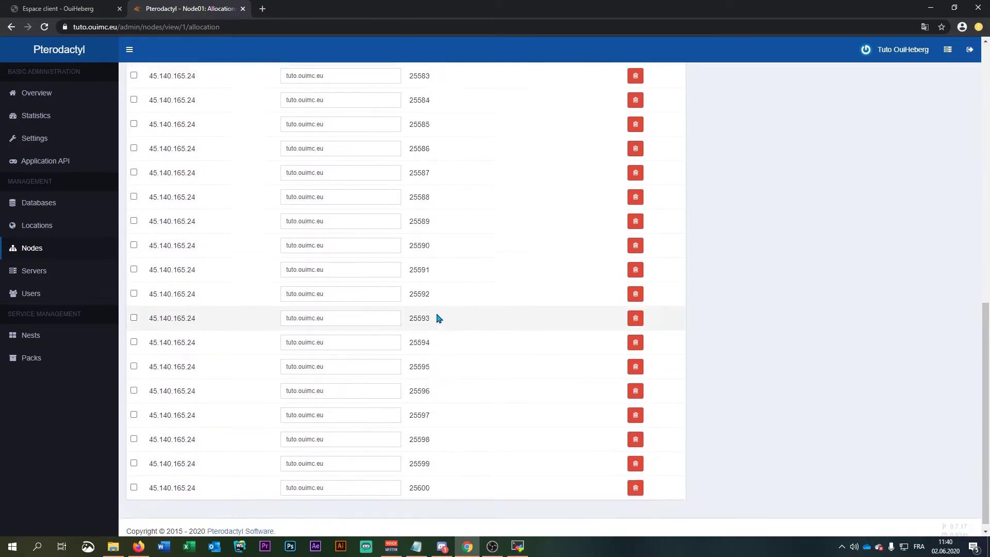
scroll(440, 316, "up", 10)
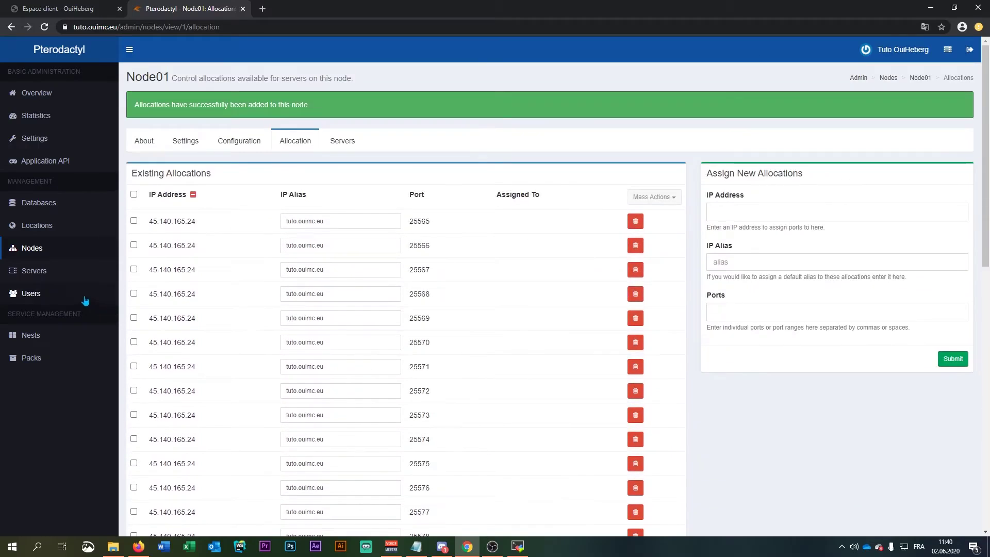
Open Node01's daemon configuration and copy the entire configuration file text.
left_click(145, 143)
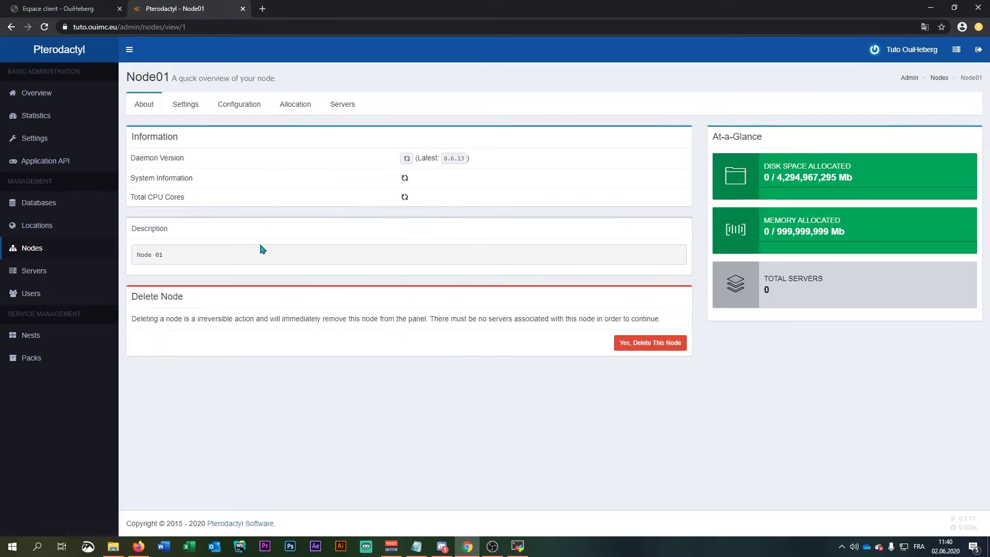
left_click(246, 106)
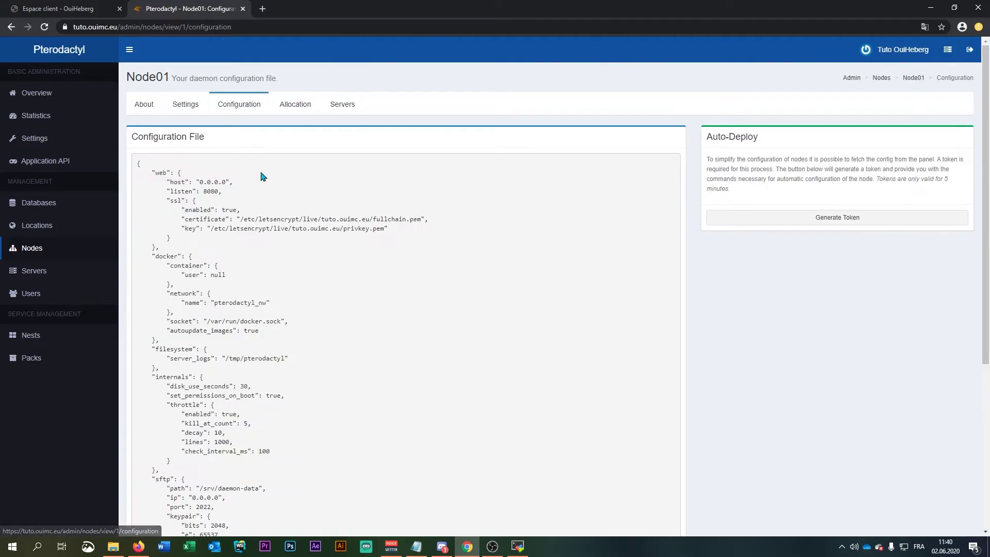
left_click_drag(137, 164, 332, 457)
scroll(341, 318, "down", 5)
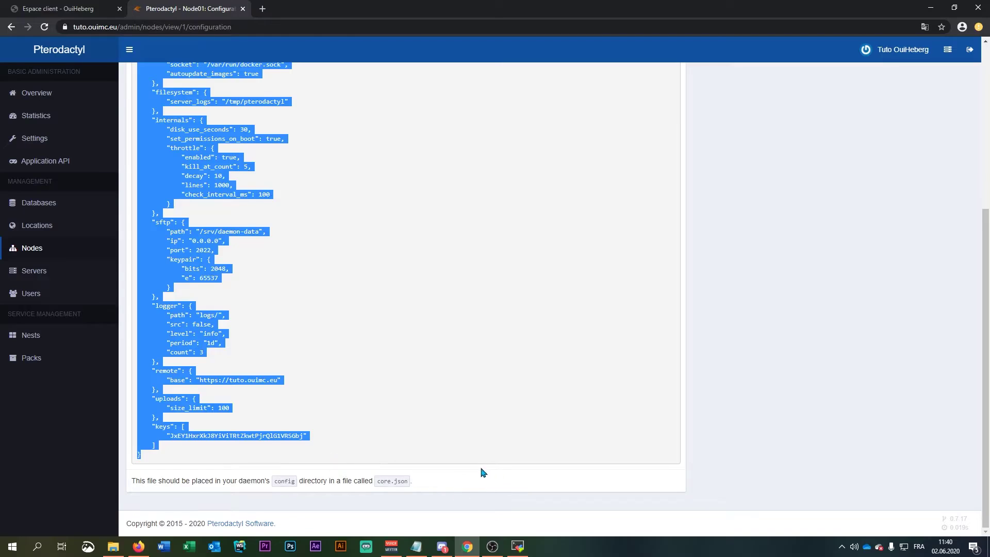
Switch to the root SSH terminal, go to /srv/daemon/config and open a new core.json file in nano.
left_click(517, 546)
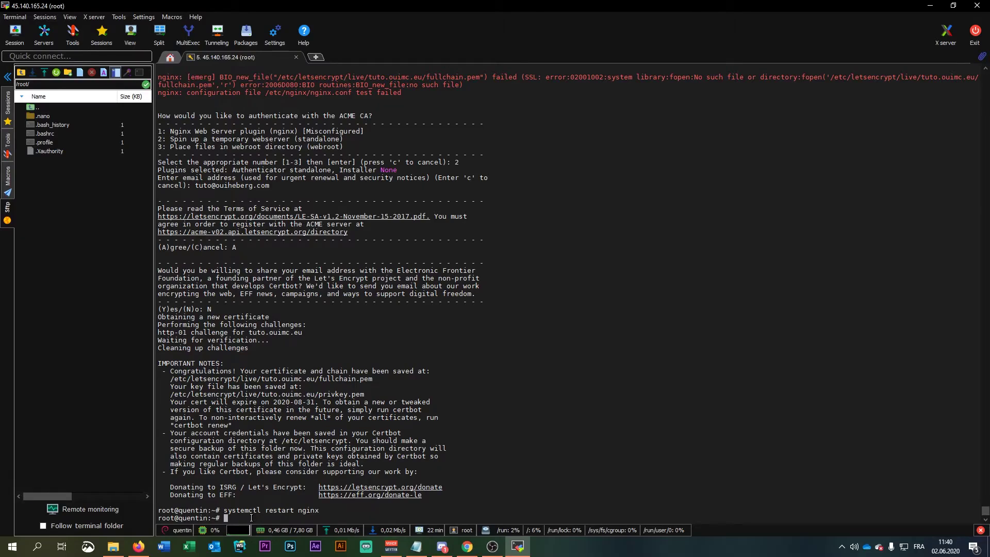
type("cd /srv/")
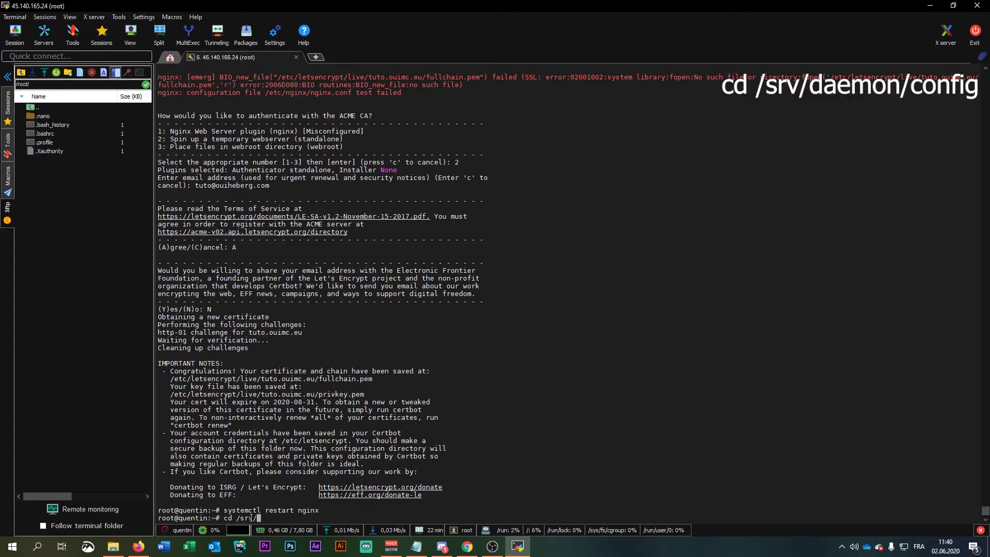
type("daemon/config")
key("Return")
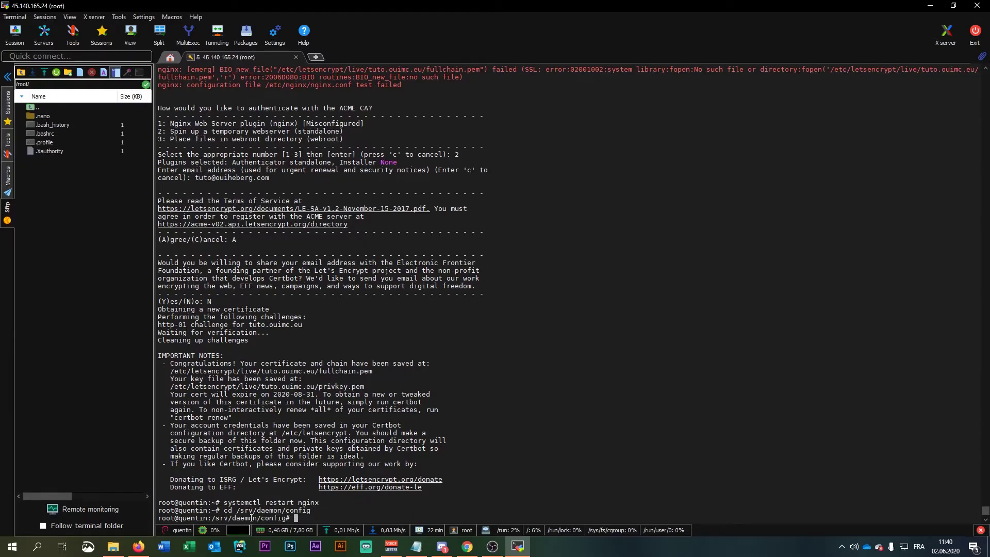
type("nano core")
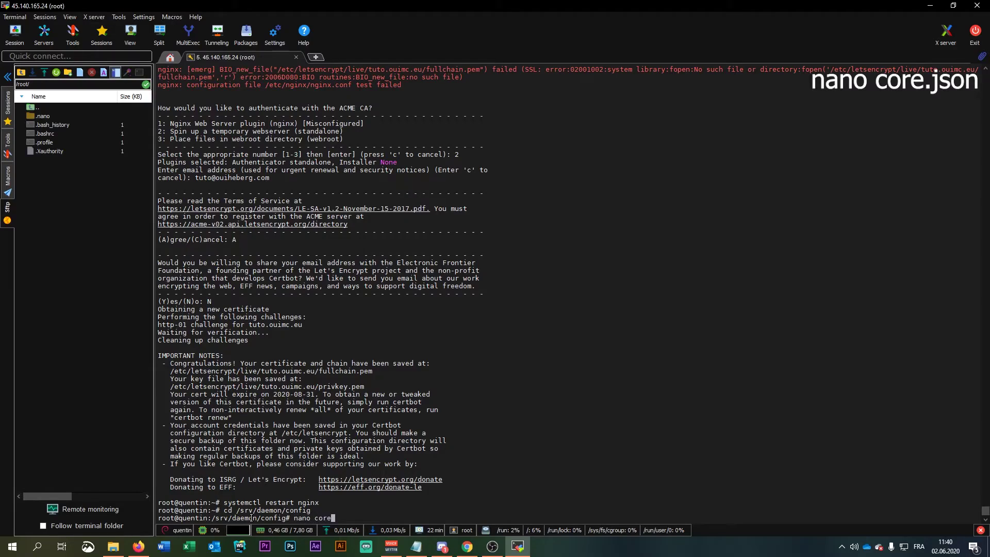
type(".json")
key("Return")
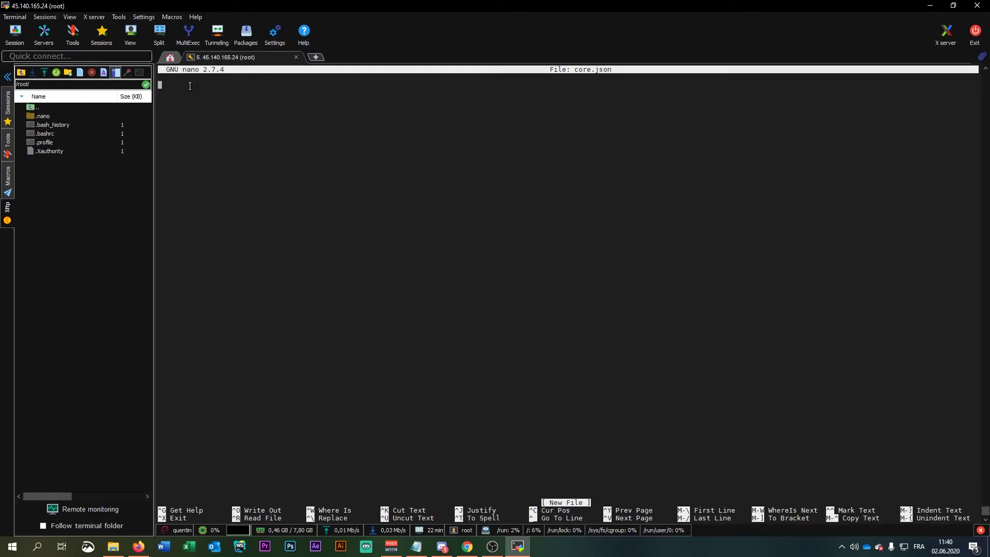
Paste the copied node configuration, including its daemon key, into core.json, then save the file and exit the editor.
right_click(189, 86)
left_click(249, 129)
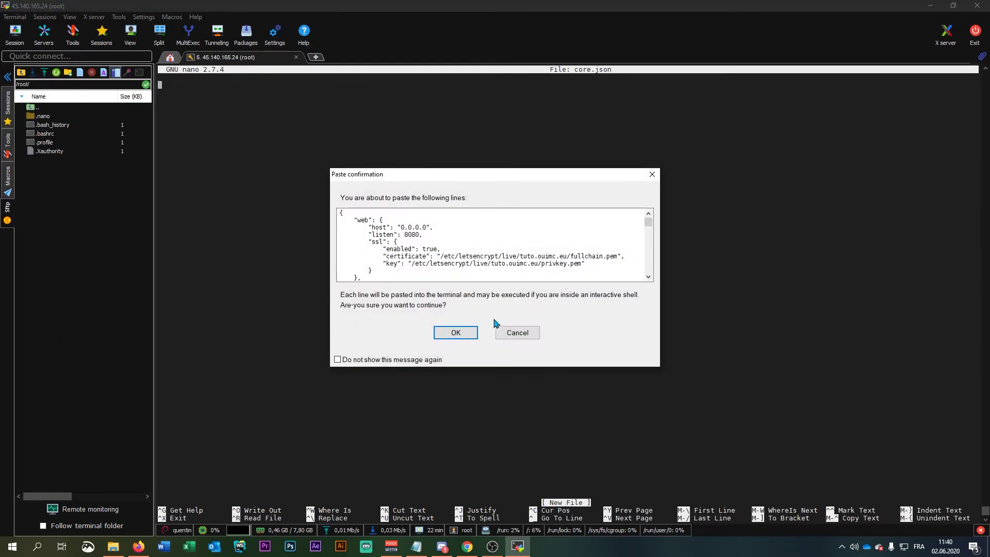
left_click(456, 333)
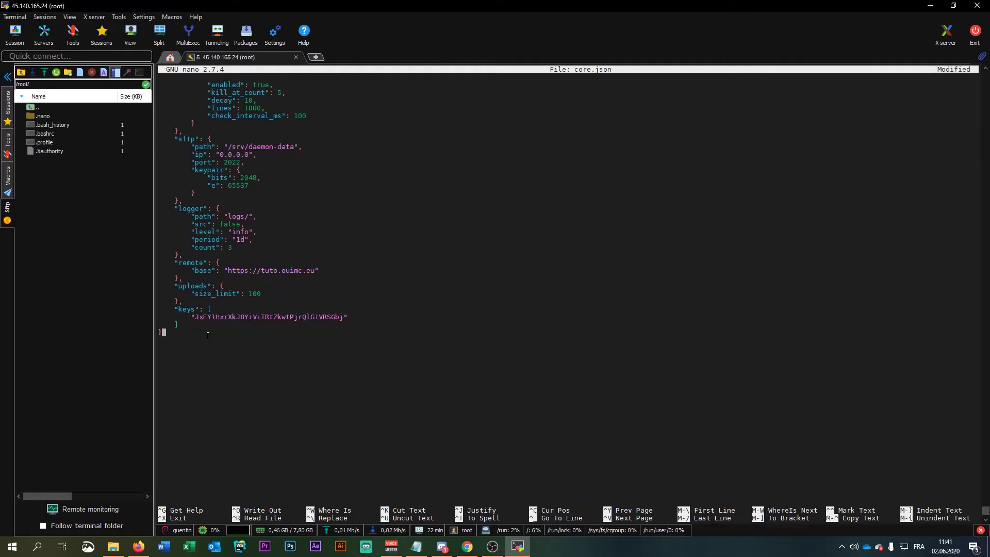
key("ctrl+x")
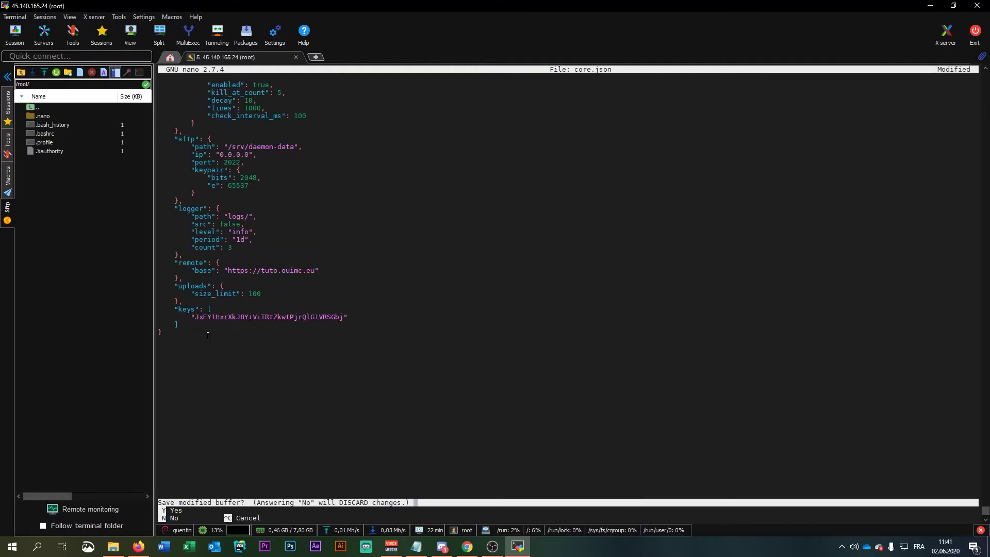
key("y")
key("Return")
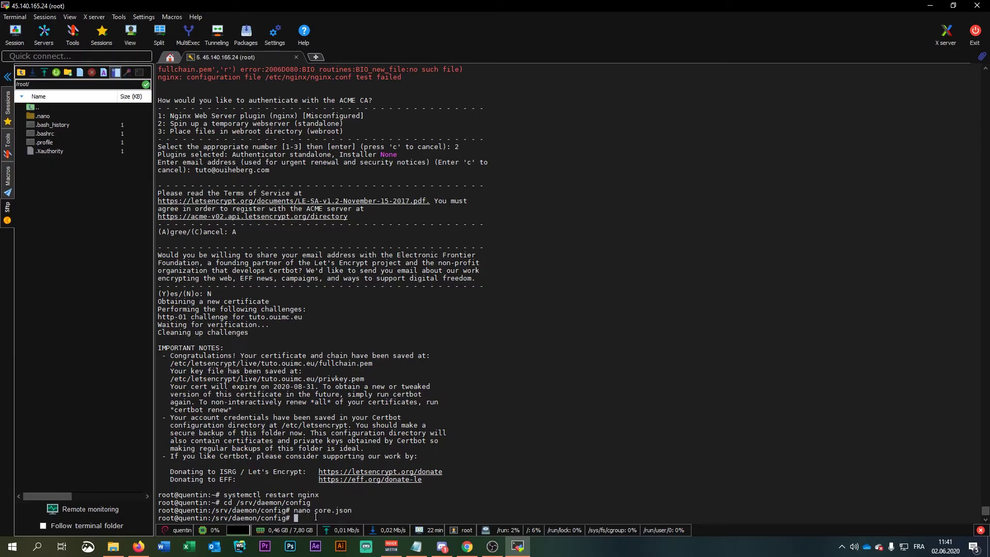
Go up to /srv/daemon and enable the docker, pteroq and wings services with systemctl.
type("cd ..")
key("Return")
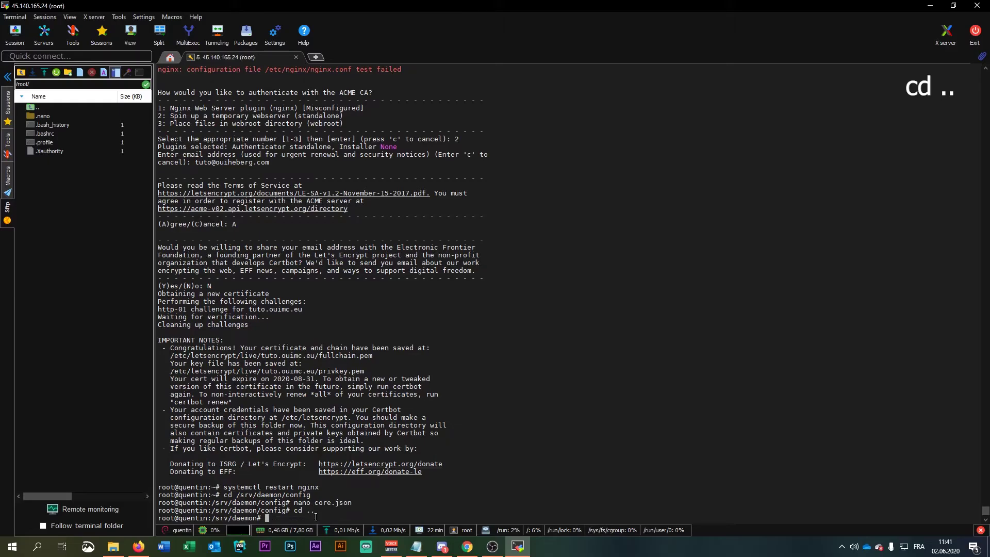
type("systemctl enable ")
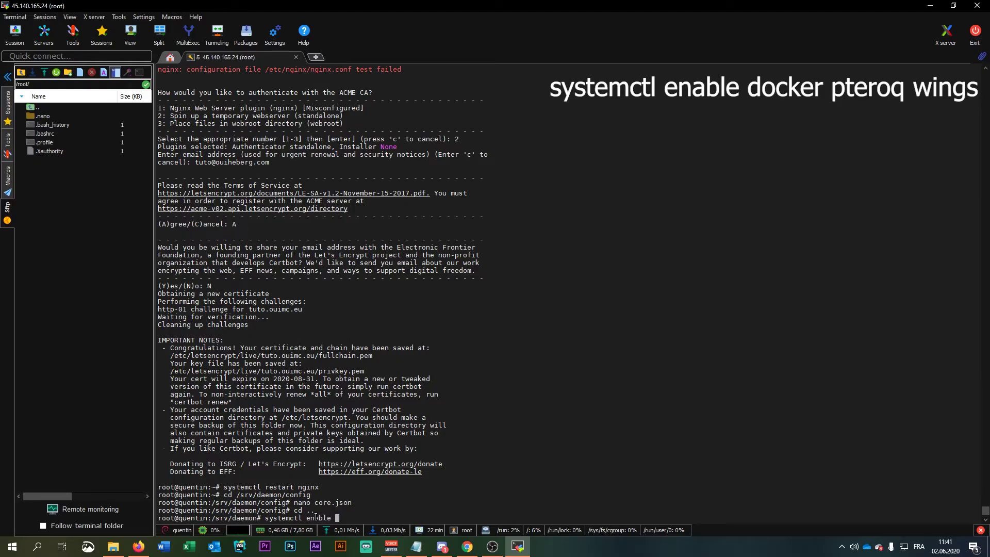
type("docker pteroq wings")
key("Return")
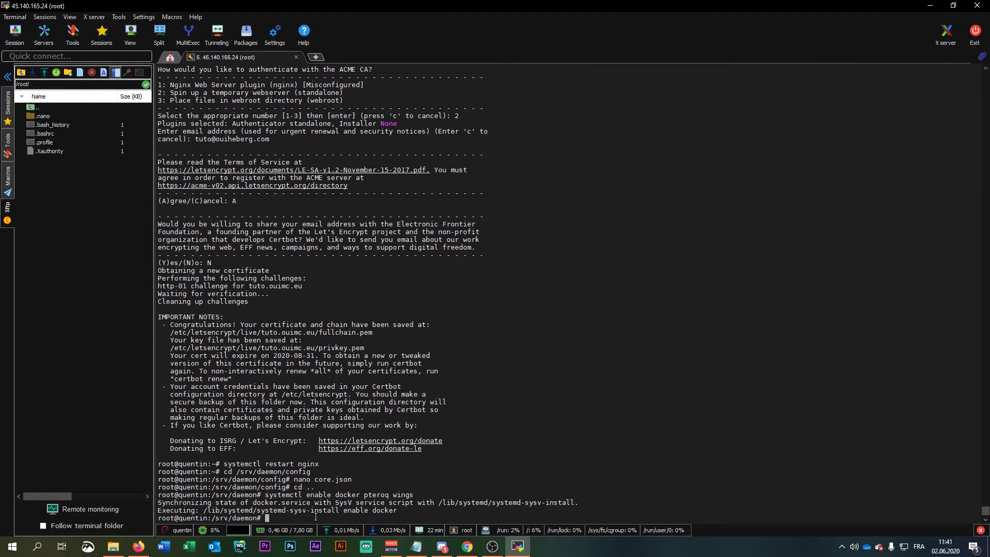
Start the docker and wings services with systemctl.
type("systemctl start ")
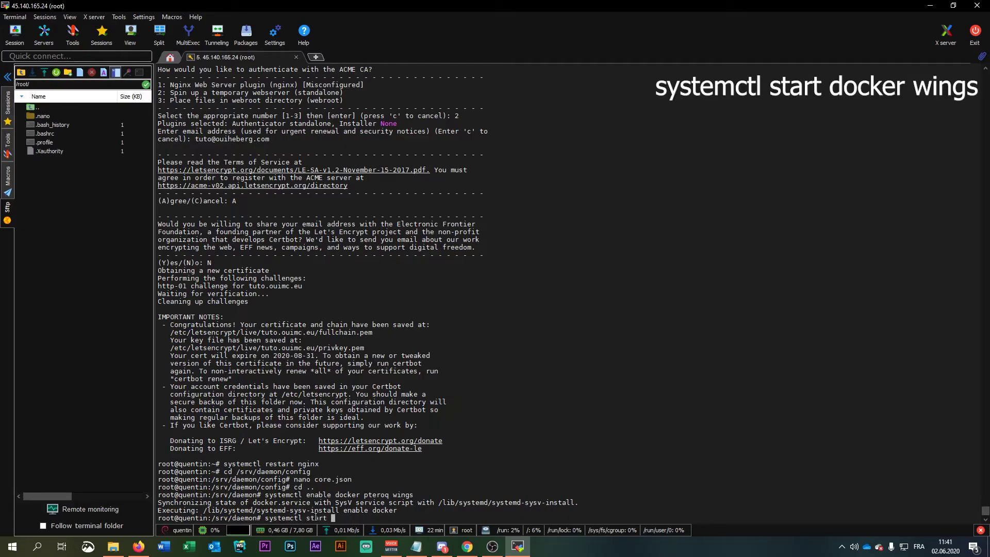
type("docker wings")
key("Return")
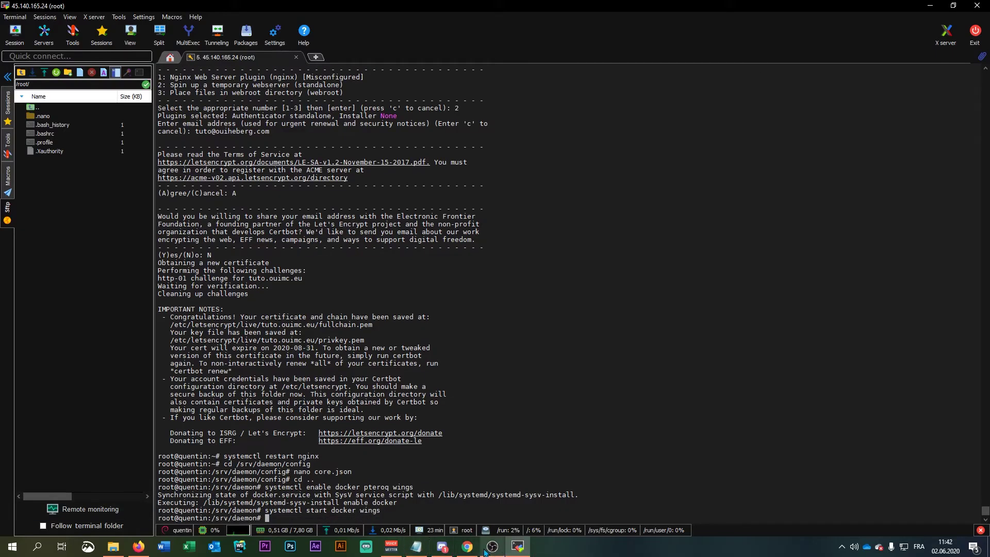
Switch back to the Pterodactyl panel and check Node01's daemon status, SSL and visibility in the node list.
left_click(467, 547)
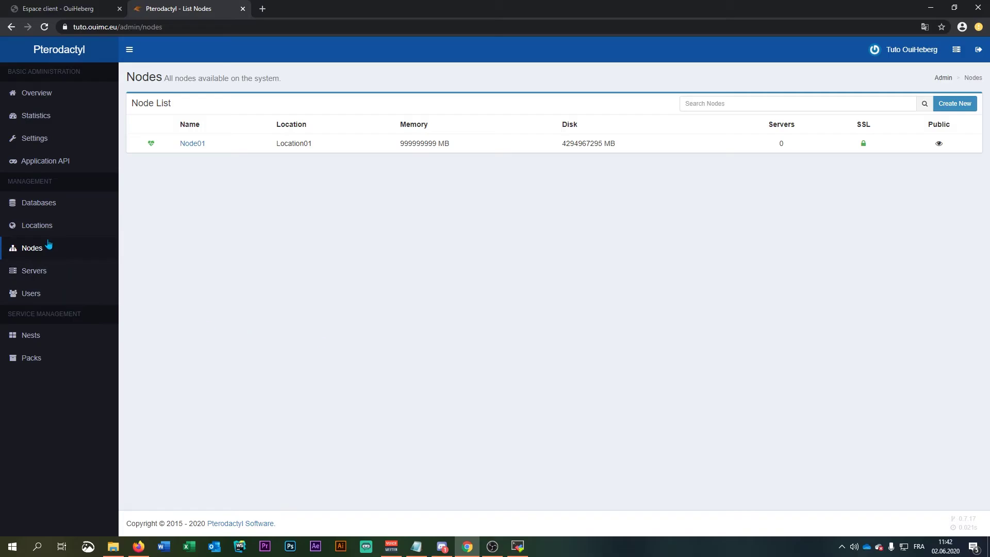
mouse_move(151, 148)
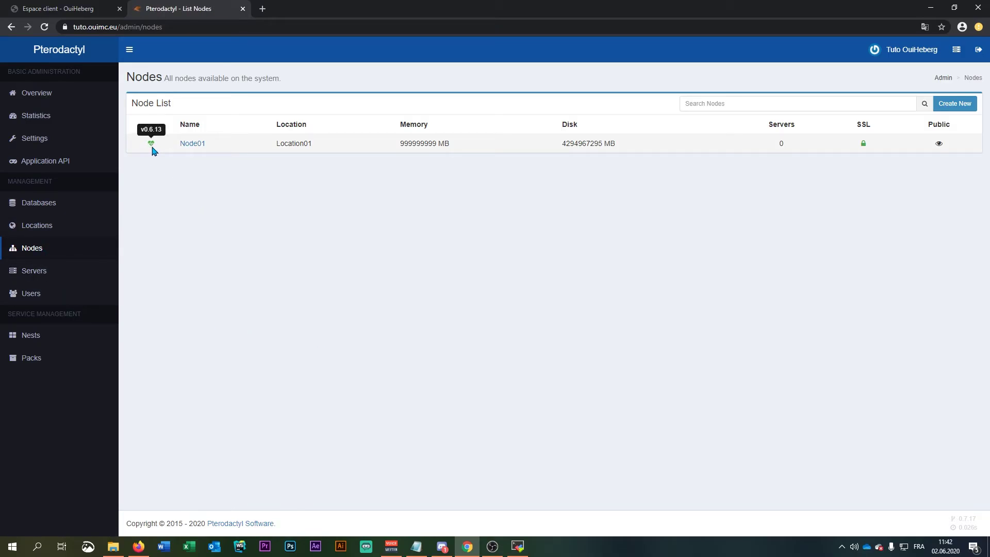
left_click_drag(142, 150, 884, 177)
left_click(927, 141)
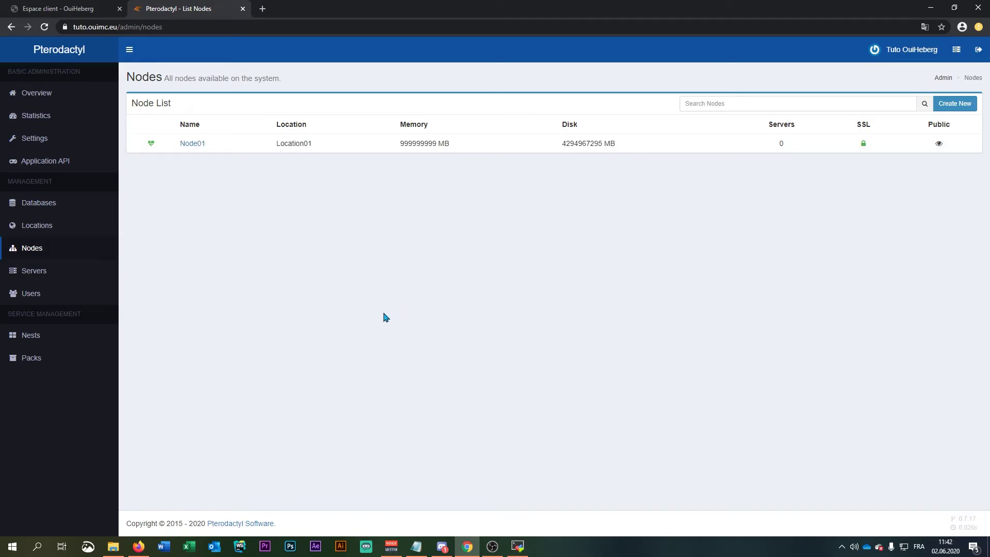
Start a new server named "Serveur 01" with description "Serveur 1" and look up its owner with "tu".
left_click(50, 273)
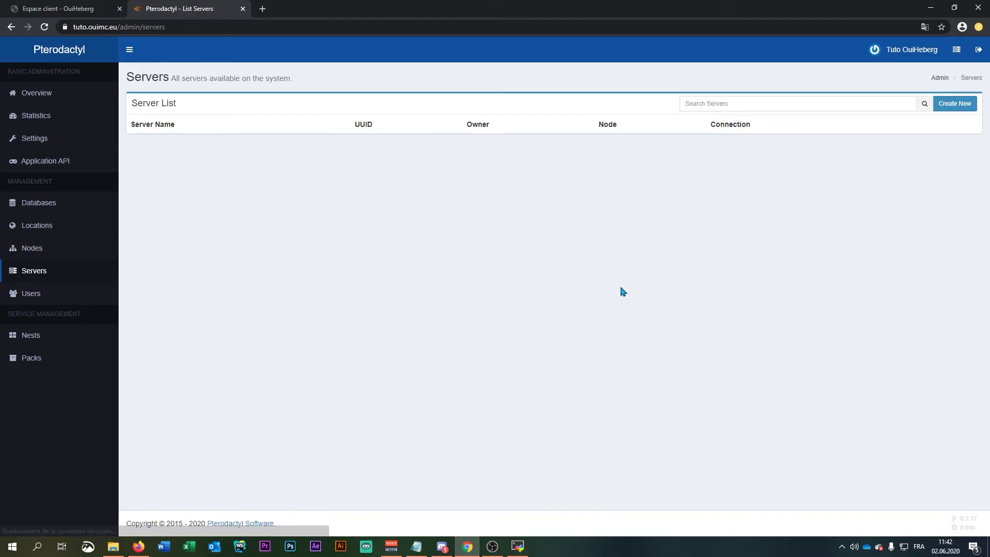
left_click(939, 109)
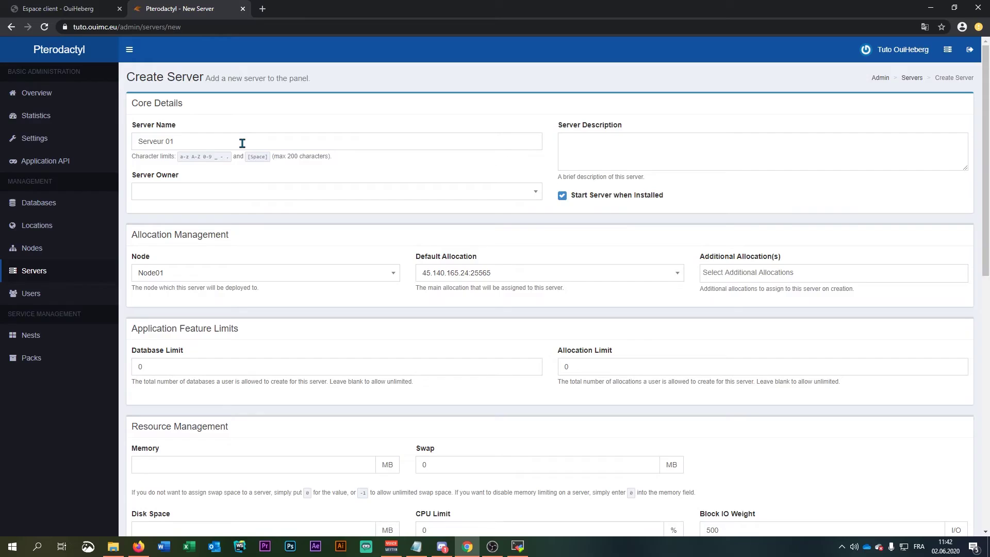
key("Tab")
type("Serveur 1")
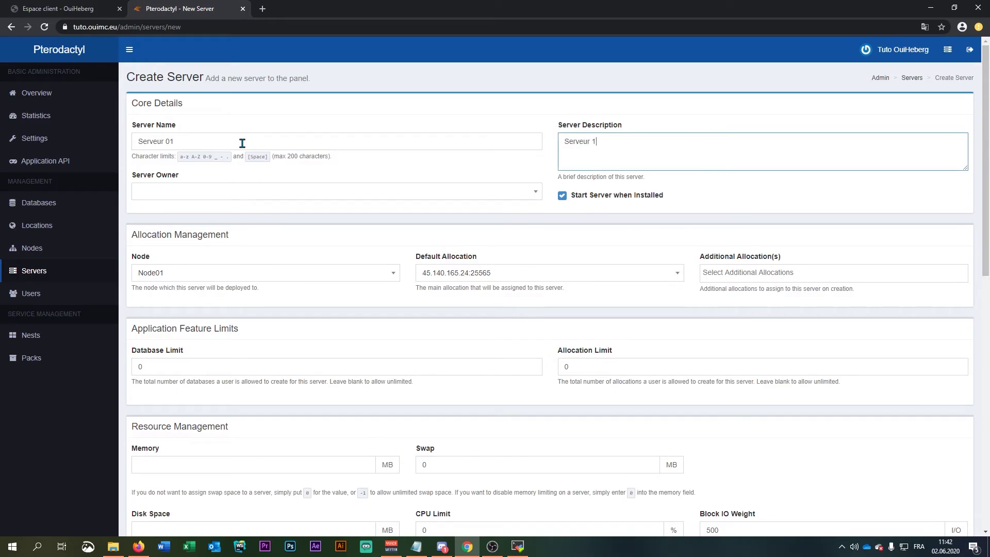
key("Tab")
left_click(261, 195)
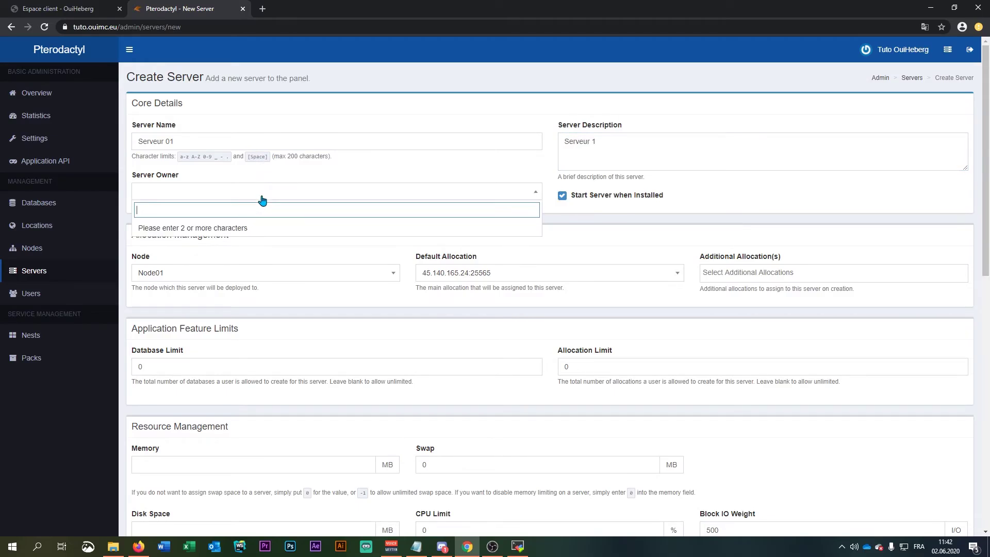
type("tu")
Set the new server's memory to 2048 MB and its disk space to 2048 MB.
scroll(262, 200, "down", 5)
triple_click(648, 95)
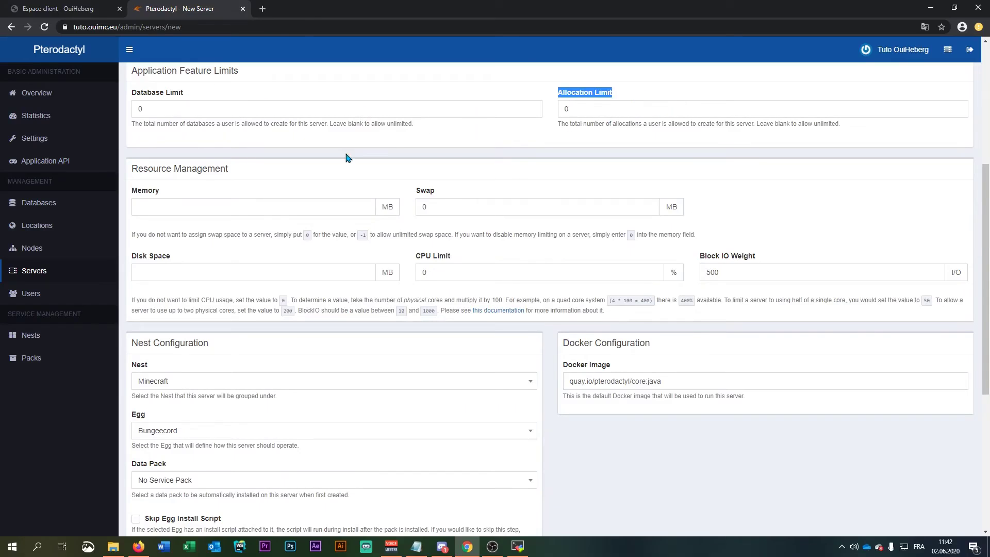
left_click(234, 210)
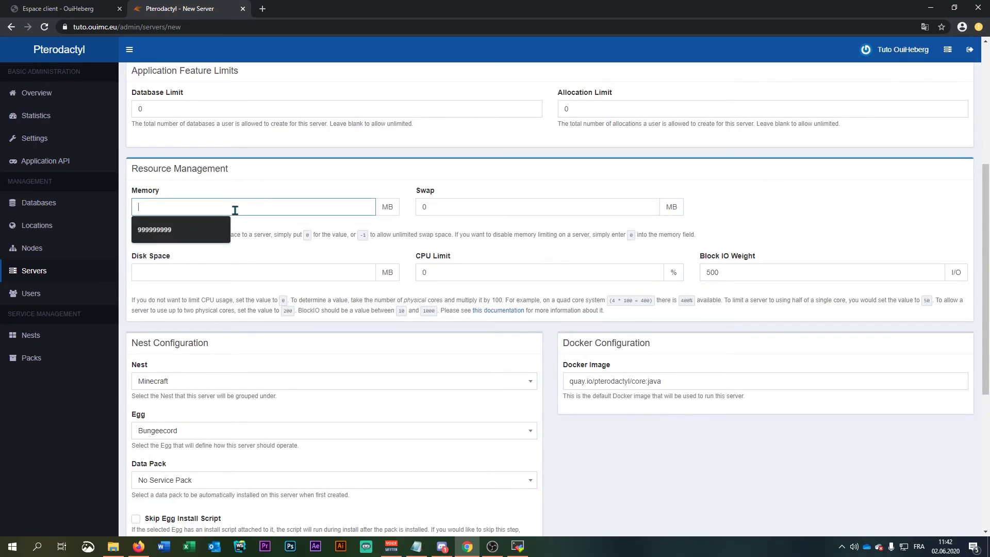
type("2048")
left_click(194, 278)
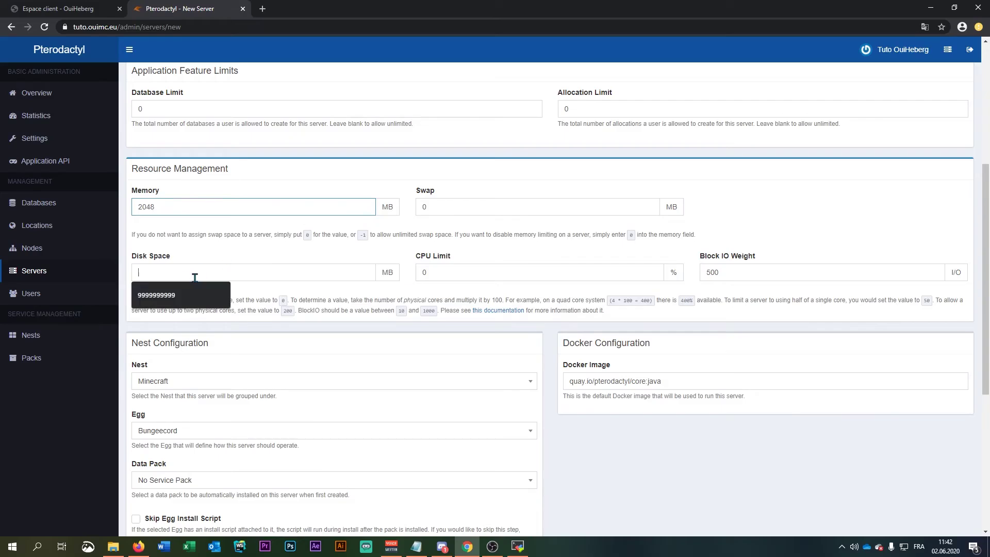
type("20")
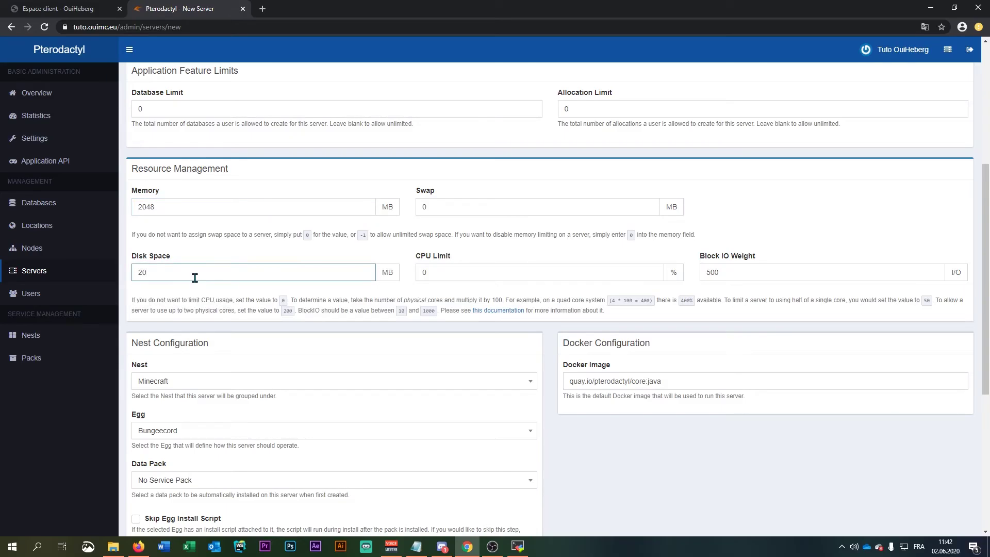
type("48")
Choose the Paper egg under the Minecraft nest and create the server.
scroll(206, 281, "down", 4)
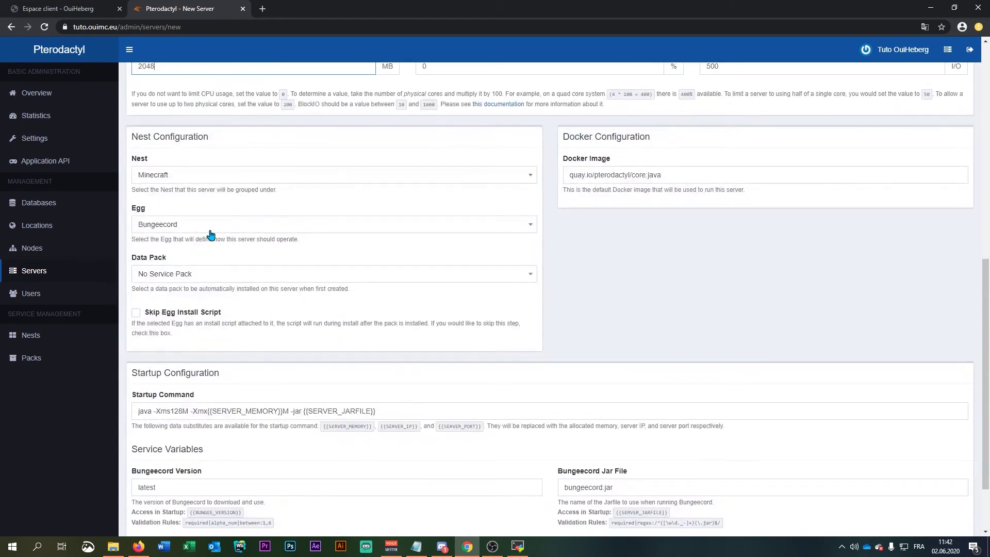
left_click(211, 234)
left_click(209, 295)
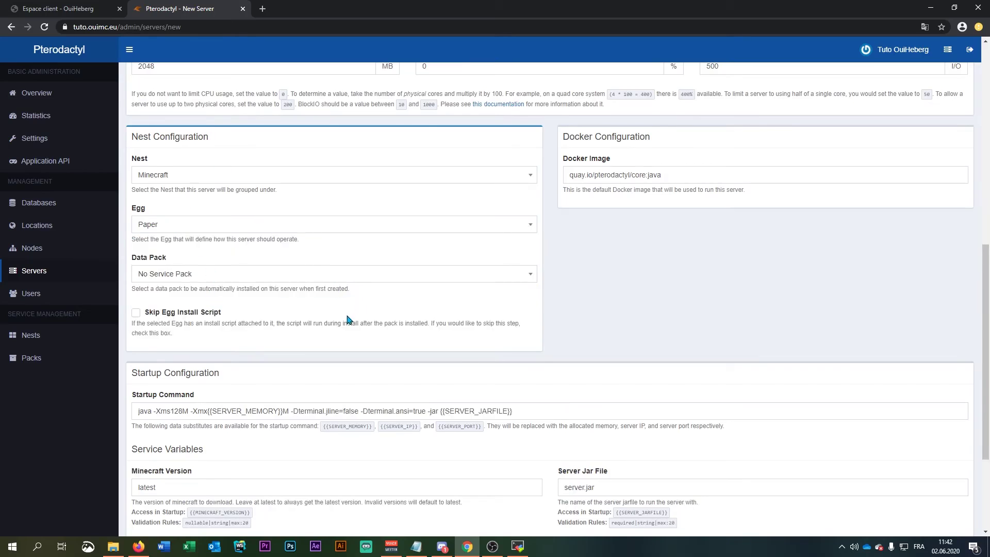
scroll(347, 320, "down", 3)
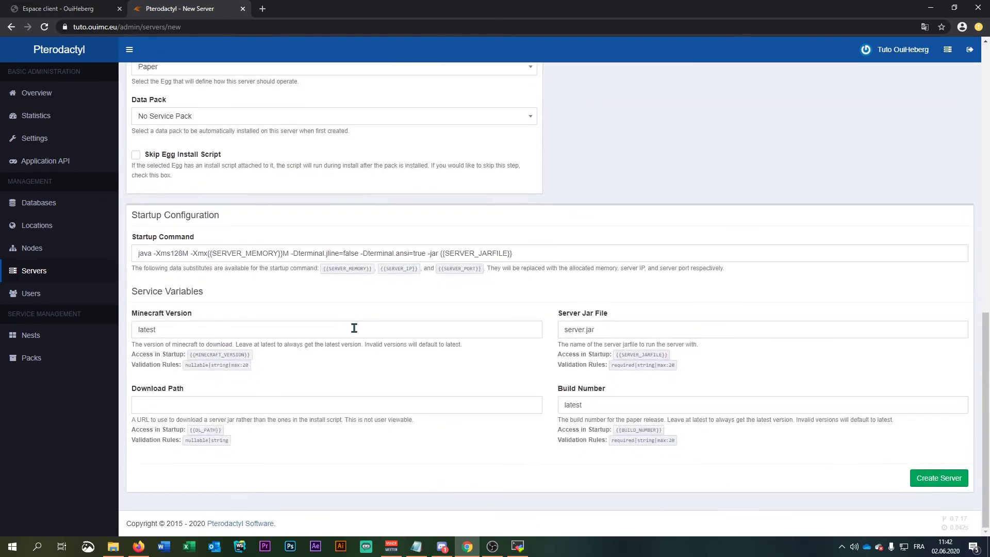
left_click(940, 478)
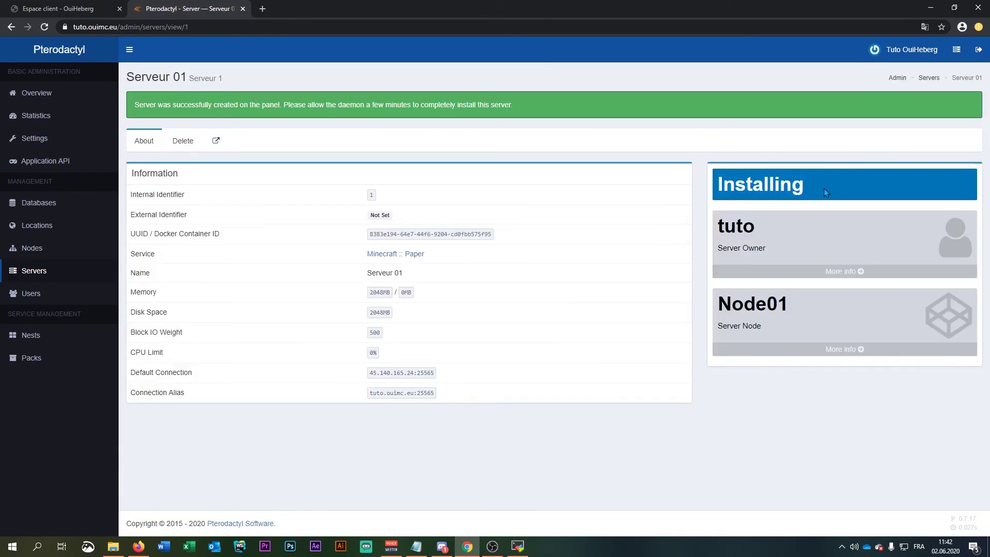
Open the console of Serveur 01 from the server list and accept the Mojang EULA.
key("alt+Left")
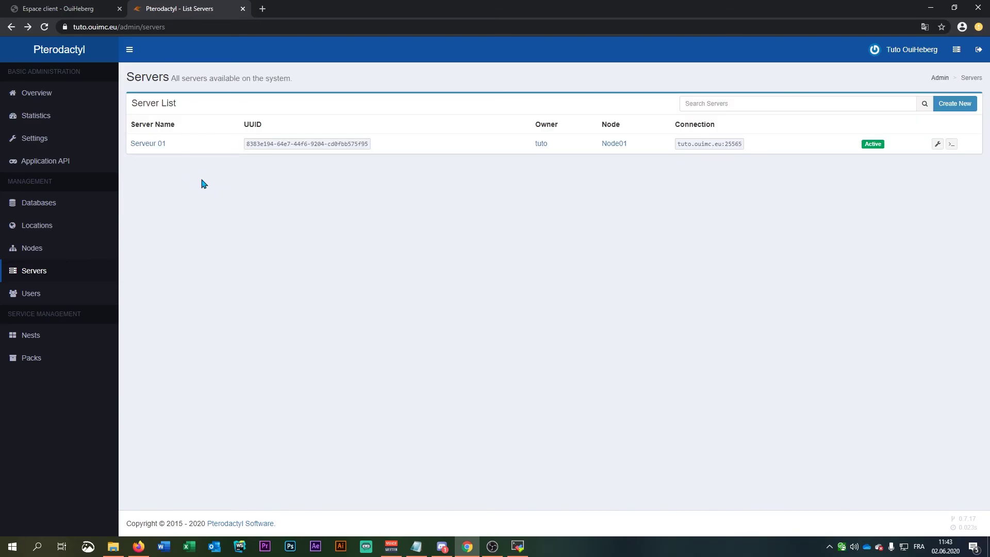
left_click(145, 146)
left_click(474, 105)
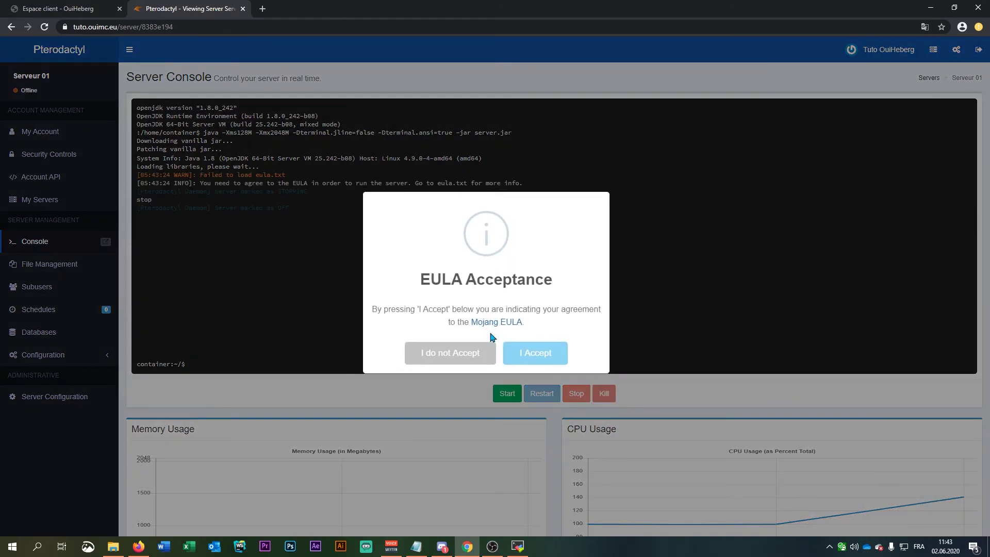
left_click(535, 351)
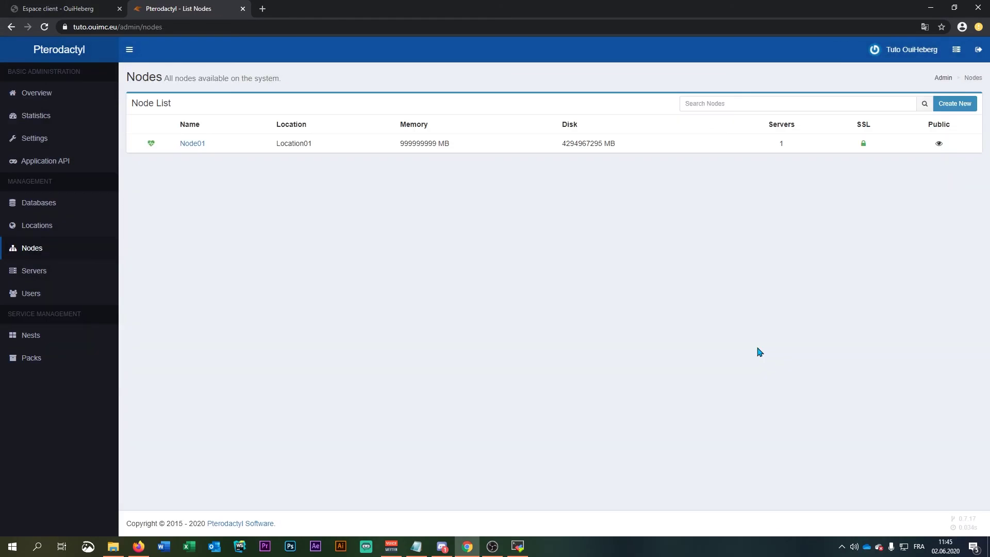